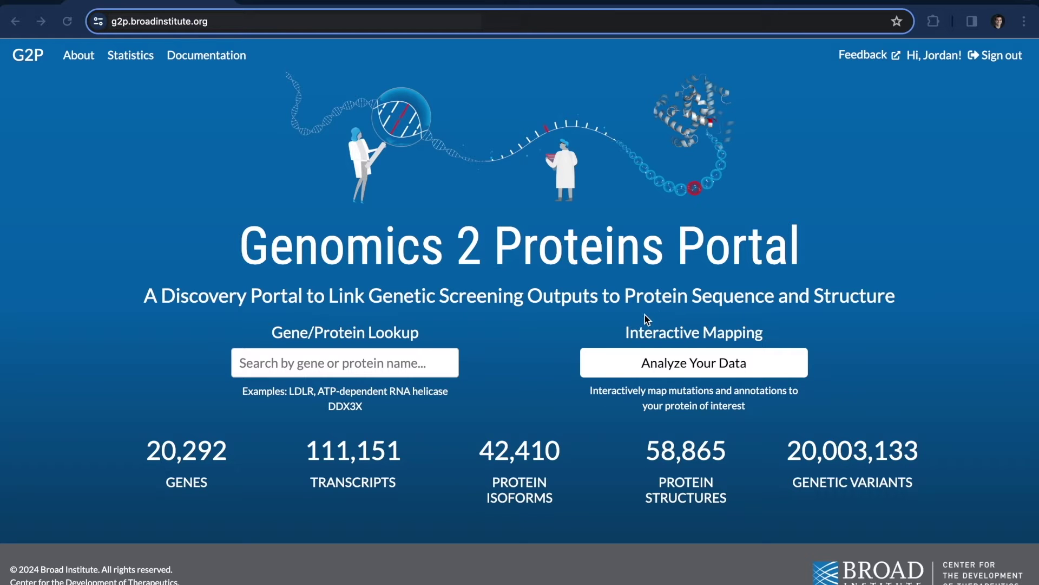
Highlight the TRIP12 article's title, missense variant count (n=5) and facial gestalt sentence
key(ctrl+Tab)
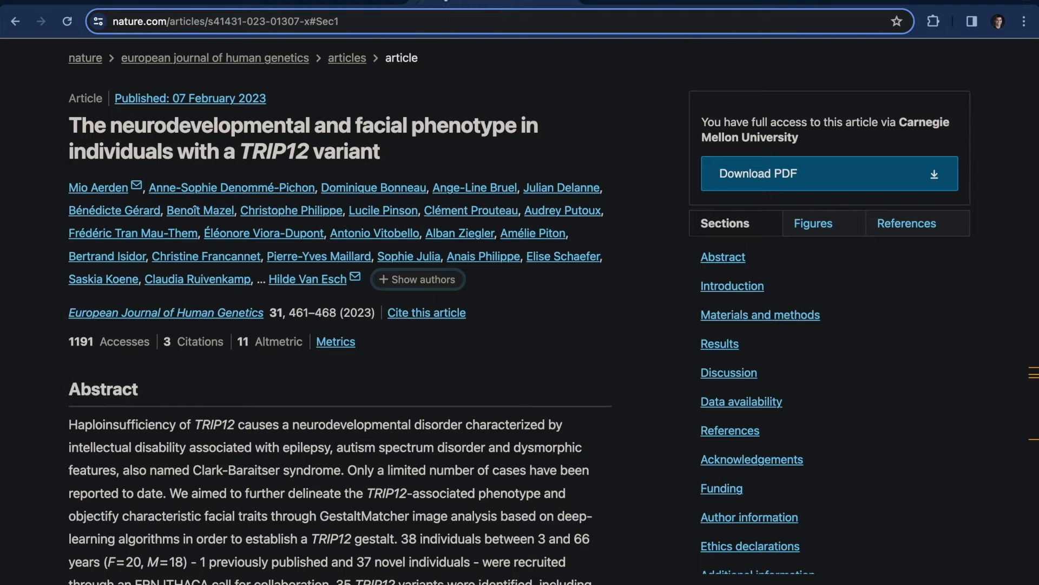
drag(232, 119, 321, 146)
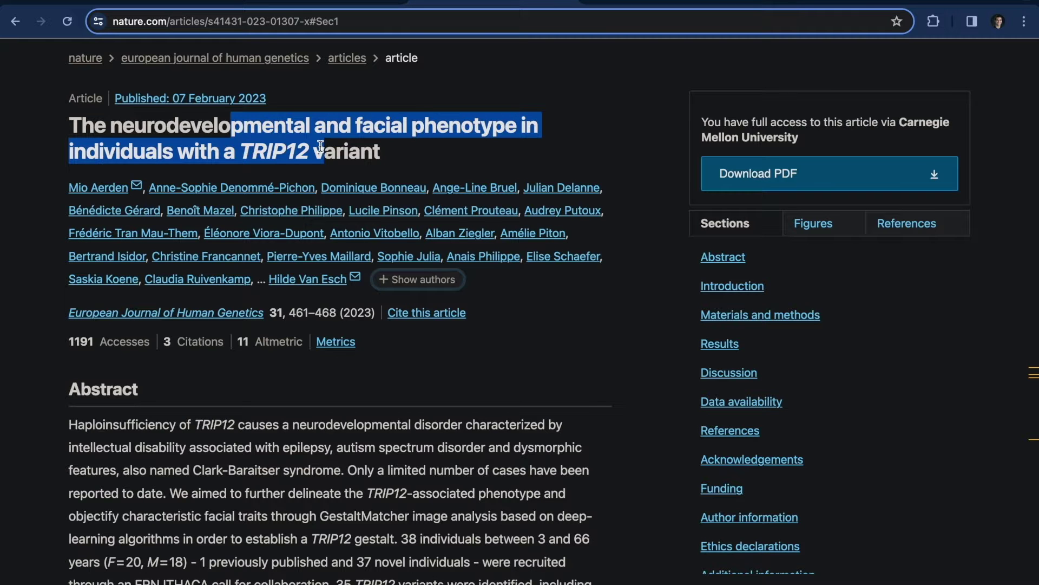
scroll(321, 146, down, 5)
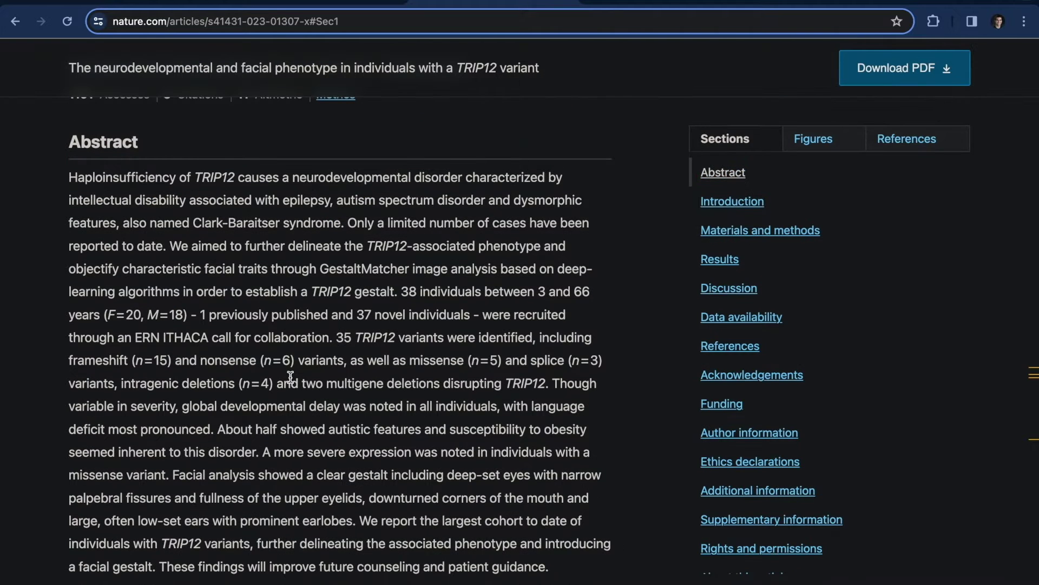
drag(337, 329, 536, 332)
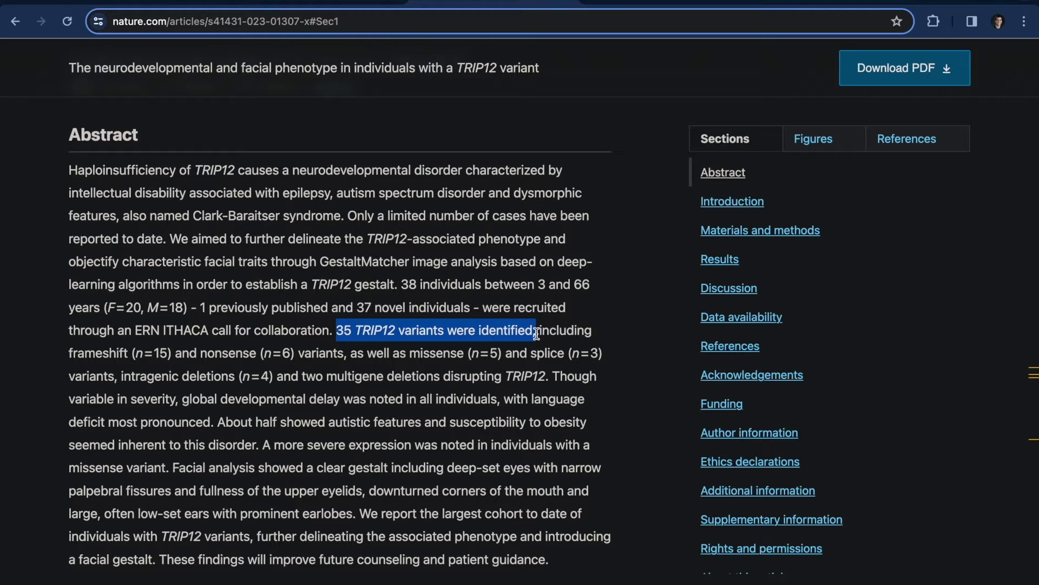
drag(410, 353, 501, 355)
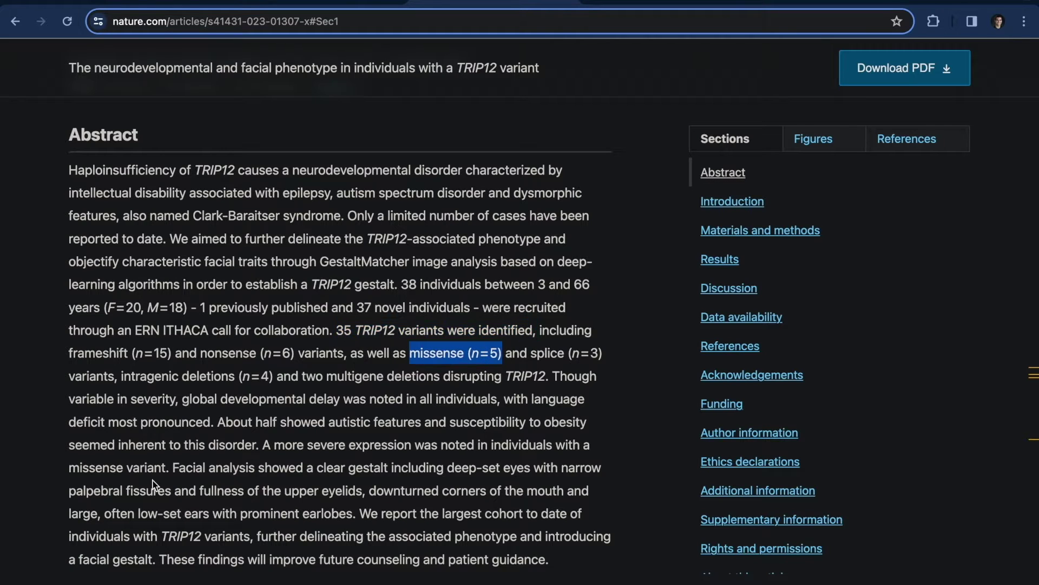
click(285, 476)
drag(172, 468, 364, 491)
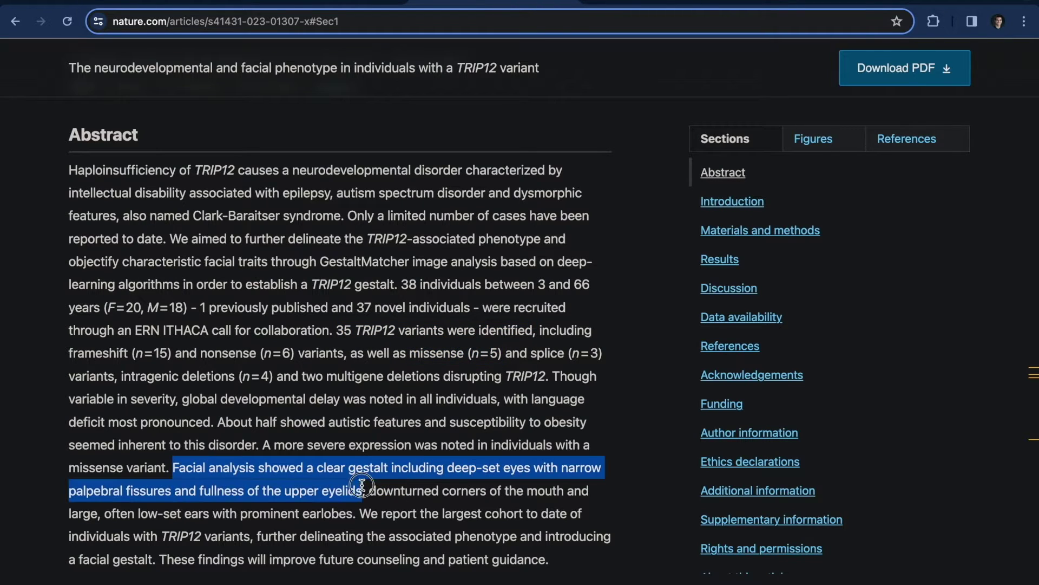
Read through the Results section and highlight the data availability statement
click(719, 260)
scroll(549, 409, down, 10)
scroll(548, 410, down, 15)
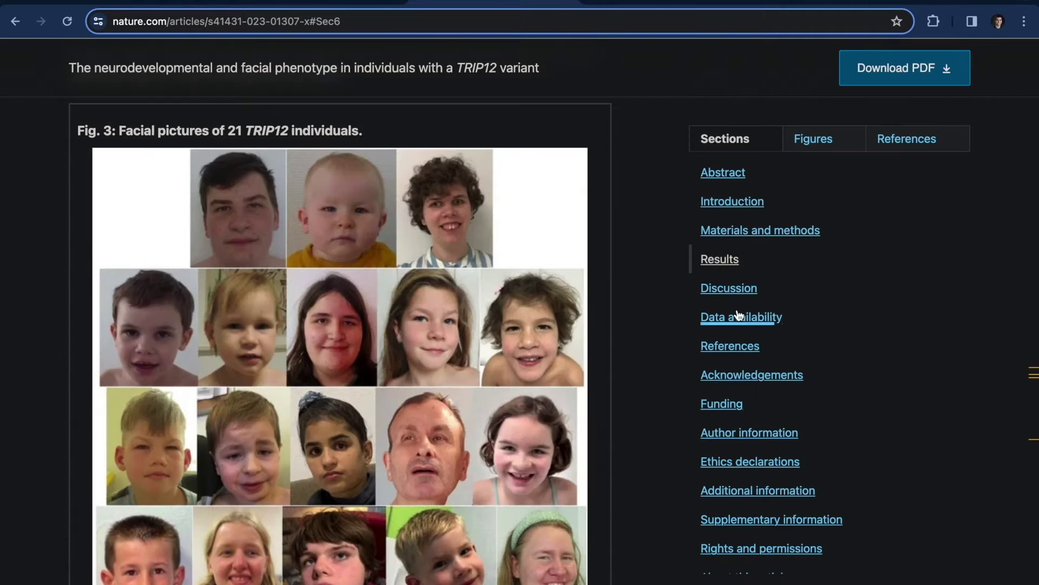
click(714, 316)
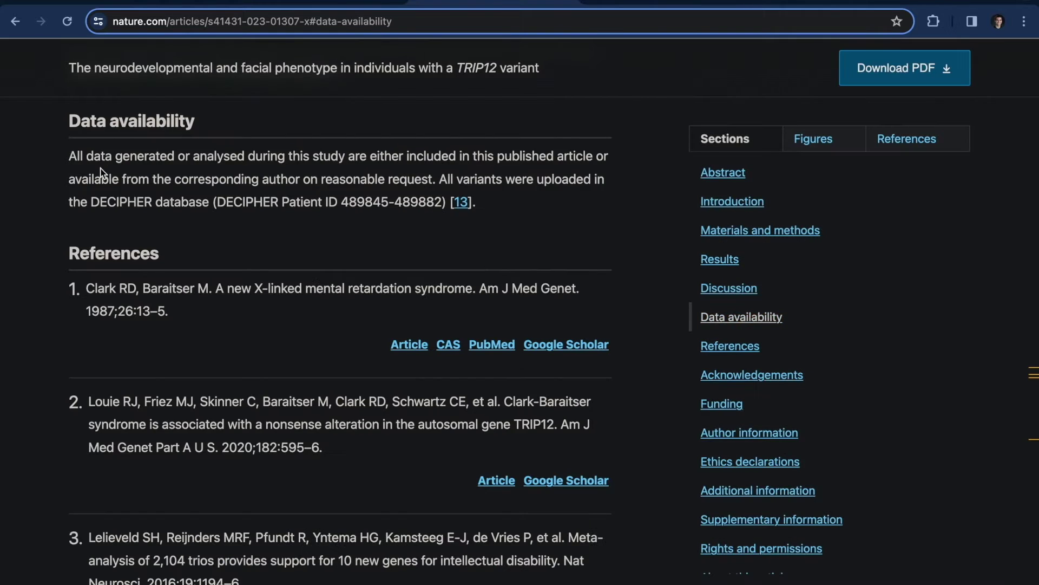
drag(69, 156, 614, 251)
Download Supplementary Table 1 and open the spreadsheet
click(707, 519)
click(170, 164)
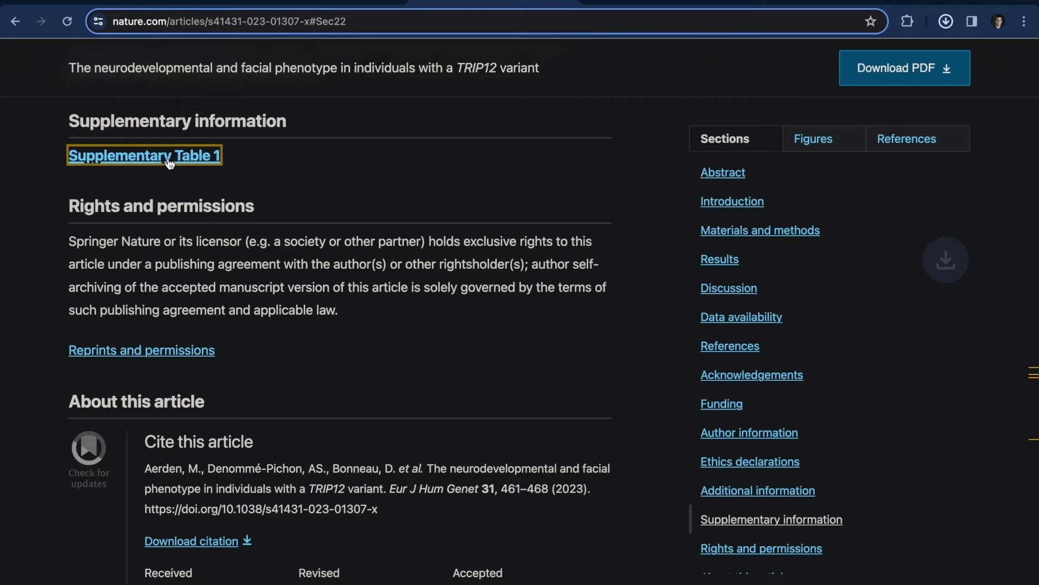
click(475, 567)
Review patient variant types, verbal ability and walking age, then select the variant position and missense columns
drag(128, 141, 553, 444)
click(396, 168)
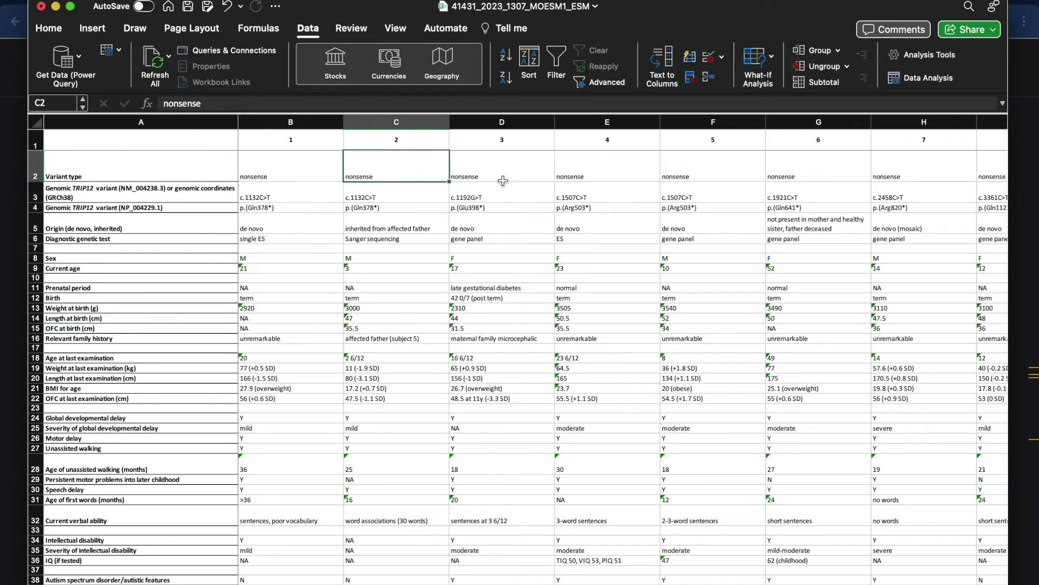
key(Right)
drag(270, 520, 672, 552)
click(679, 469)
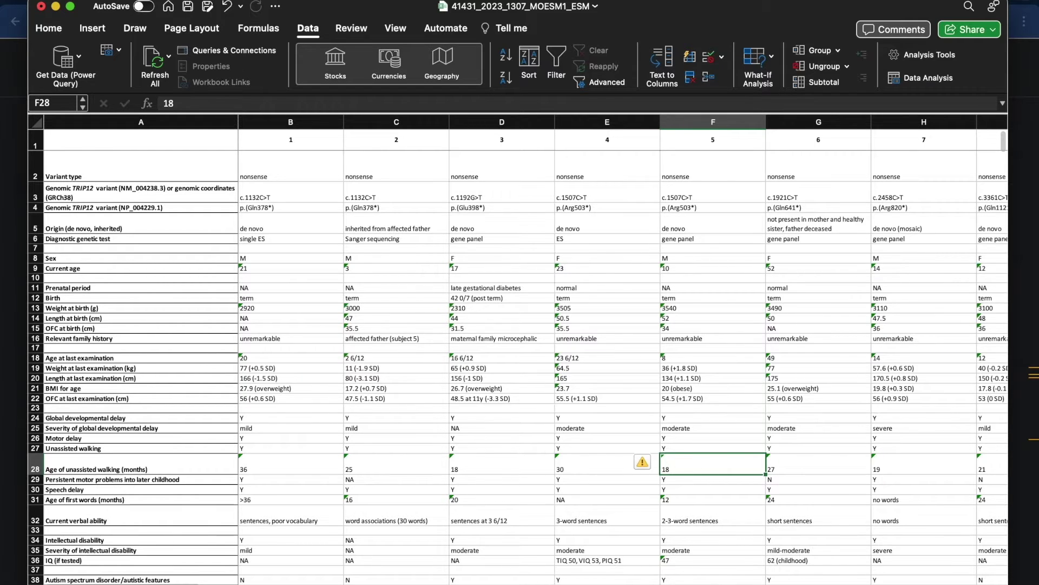
key(ctrl+Page_Down)
drag(117, 135, 282, 182)
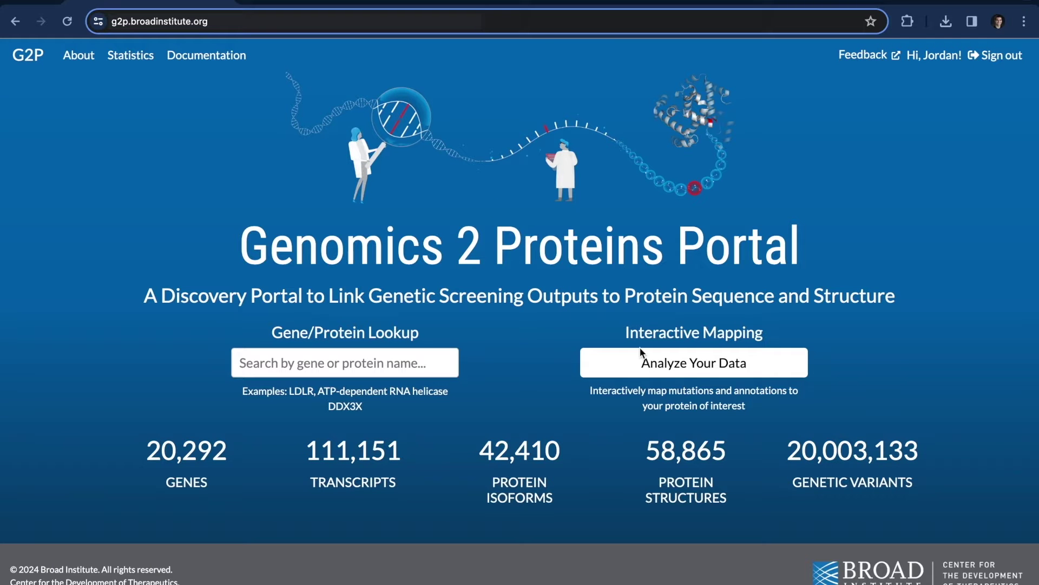
Start mapping your own data from a gene identifier and select TRIP12
click(641, 357)
click(606, 382)
click(401, 191)
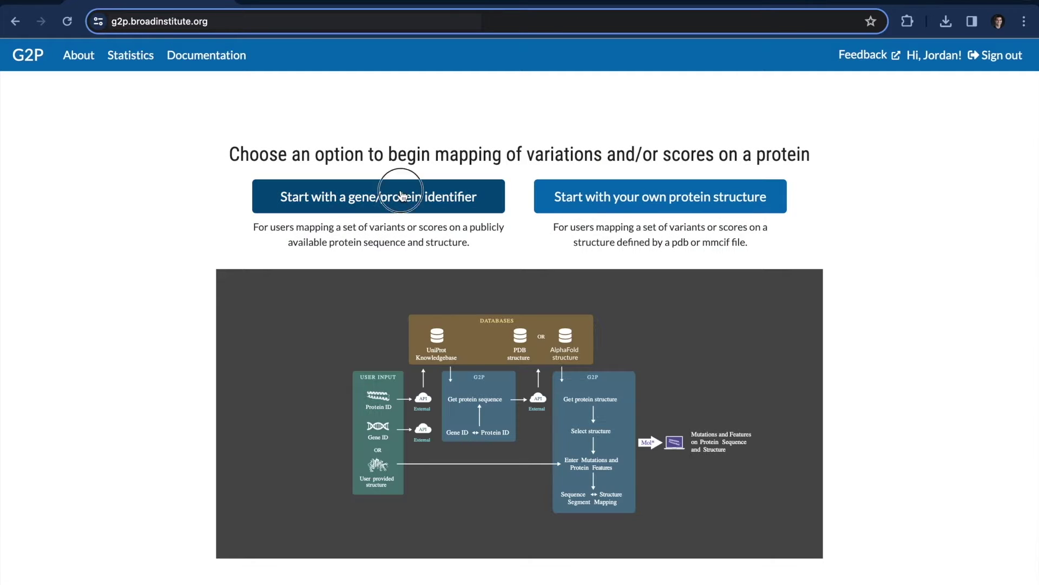
click(373, 290)
text(trip12)
click(408, 324)
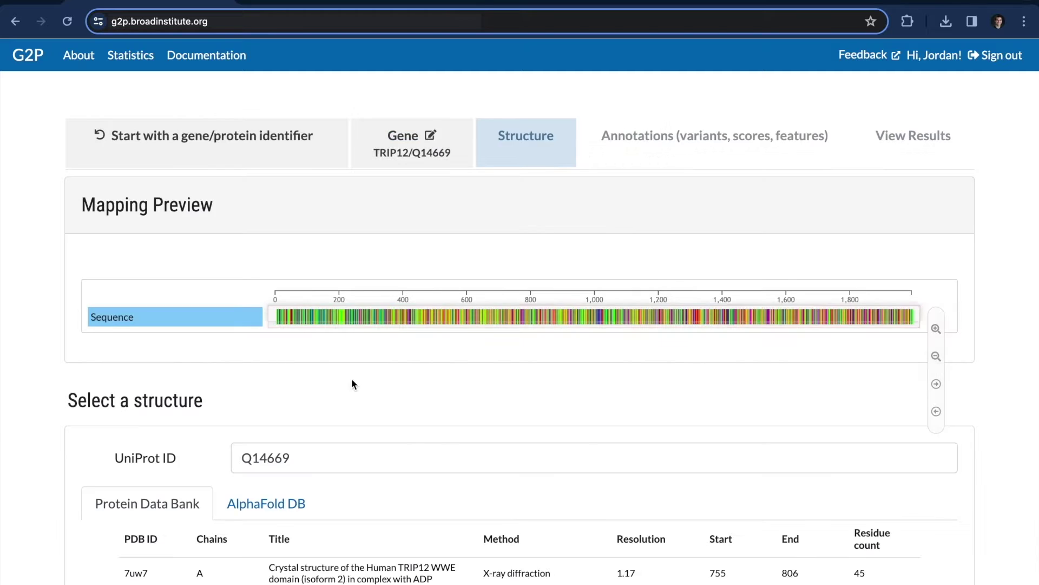
scroll(596, 422, down, 2)
Choose the full-length AlphaFold model AF-Q14669-F1 as the structure
click(854, 459)
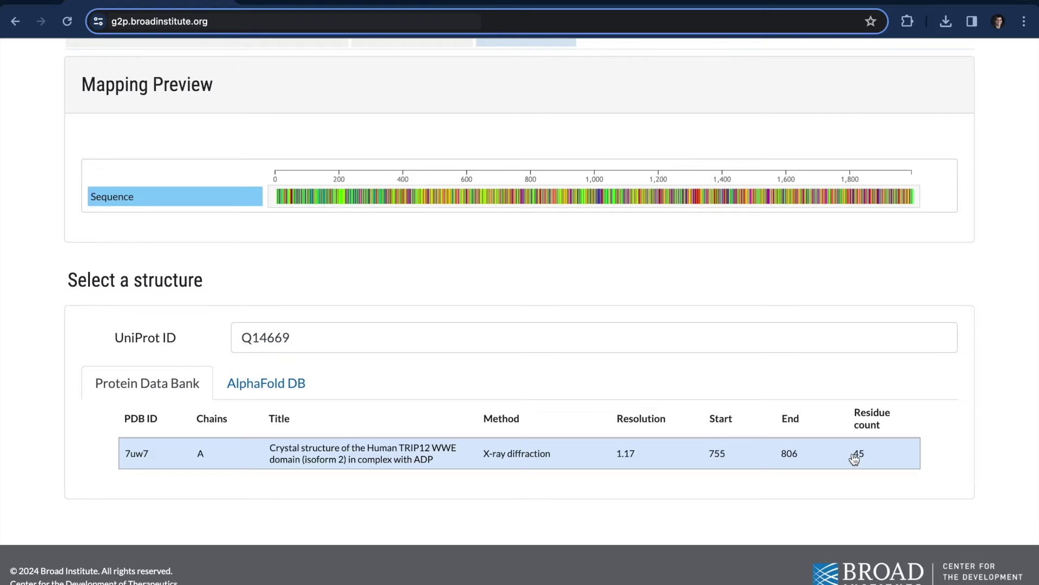
click(855, 459)
click(277, 391)
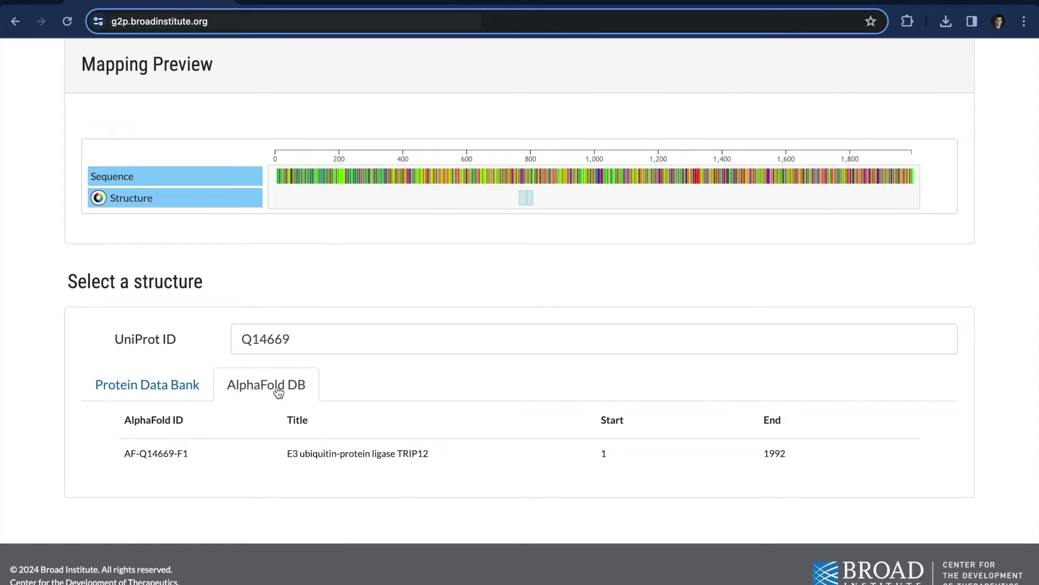
click(318, 453)
scroll(318, 410, down, 5)
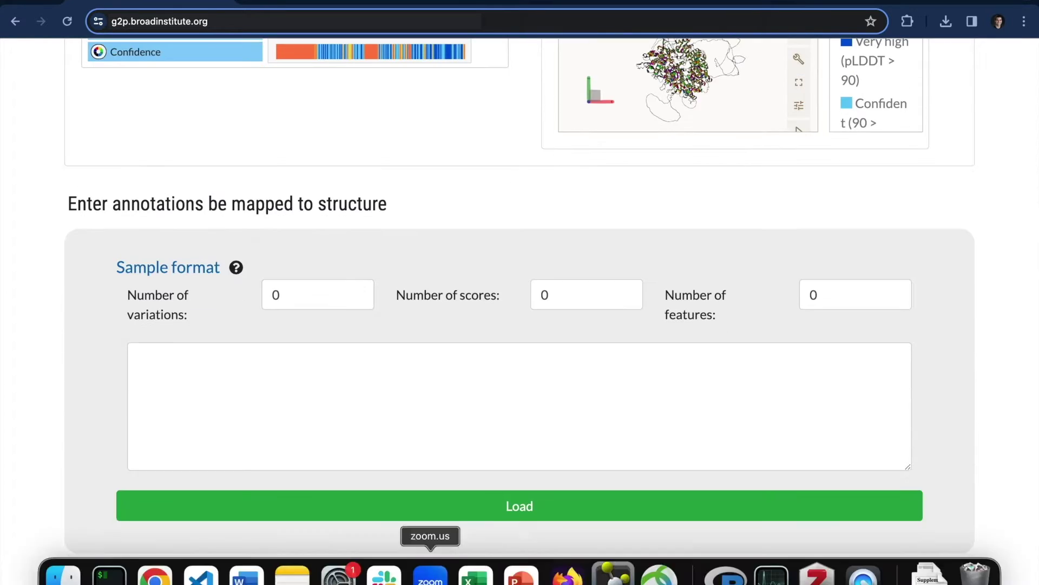
Paste the Excel variant table, set 1 variation and 2 features, and map them
click(430, 572)
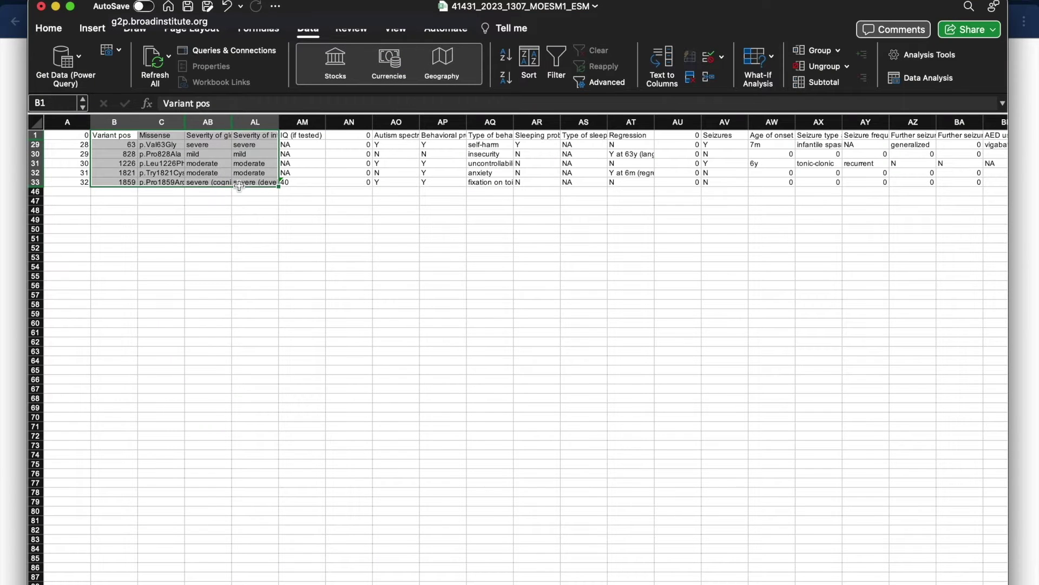
key(super+c)
key(super+Tab)
click(325, 379)
key(super+v)
click(319, 295)
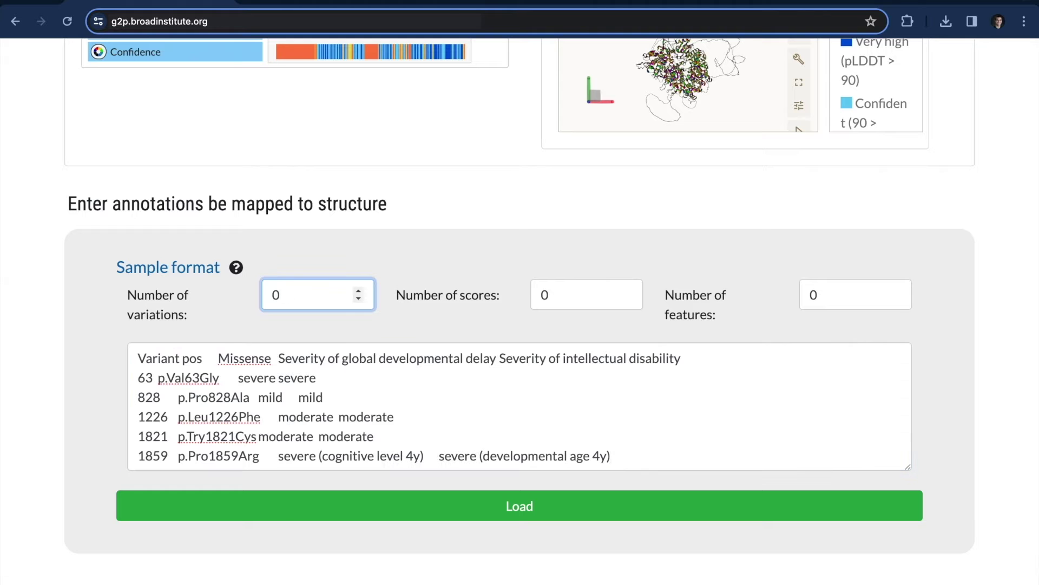
key(Up)
click(826, 294)
key(Up)
key(Up)
click(653, 504)
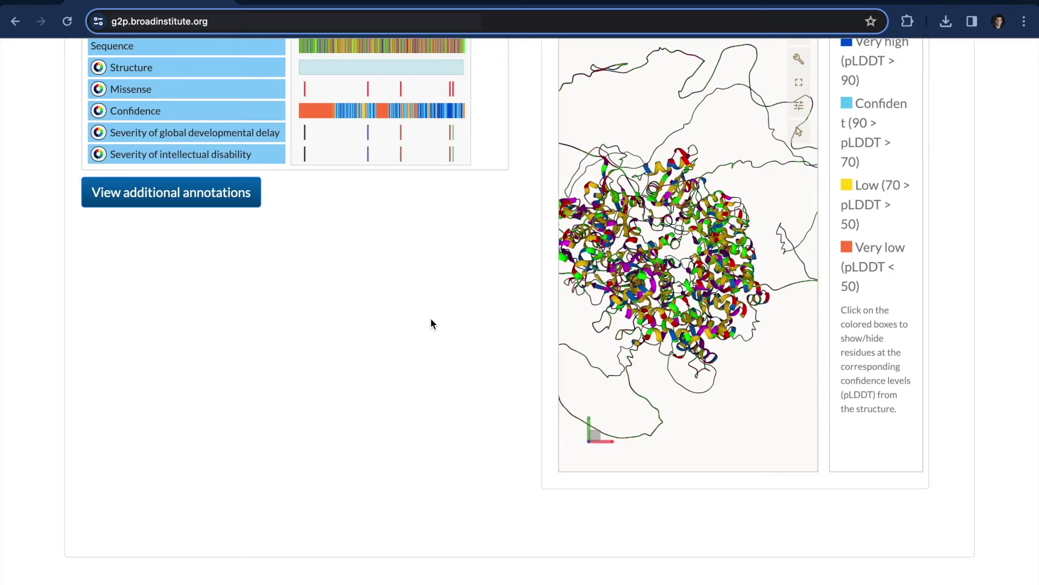
scroll(431, 319, up, 4)
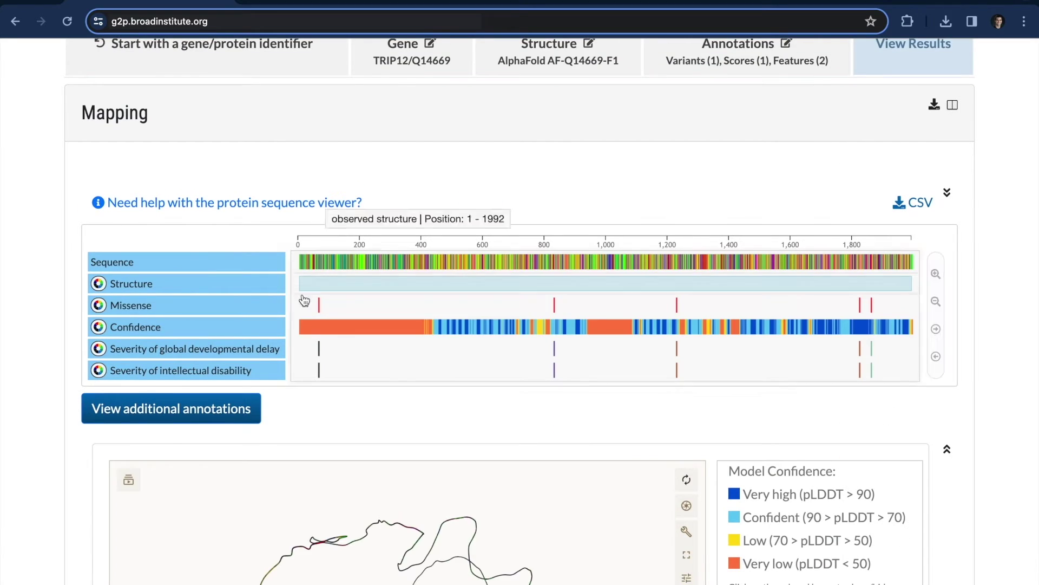
Hide Very low and Low pLDDT residues, then show the gnomAD, ClinVar and HGMD filters
scroll(676, 423, down, 6)
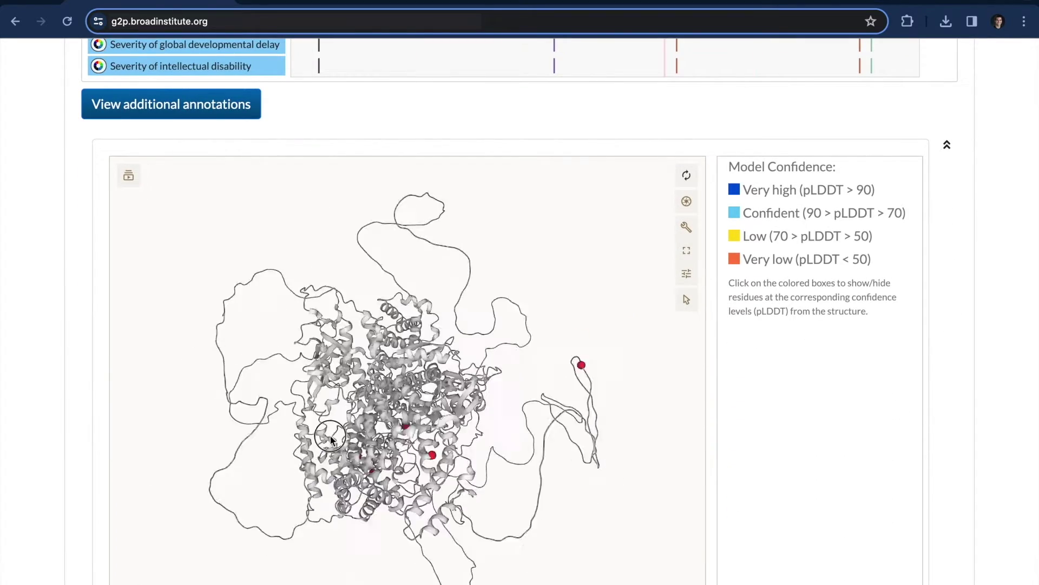
click(734, 258)
click(734, 236)
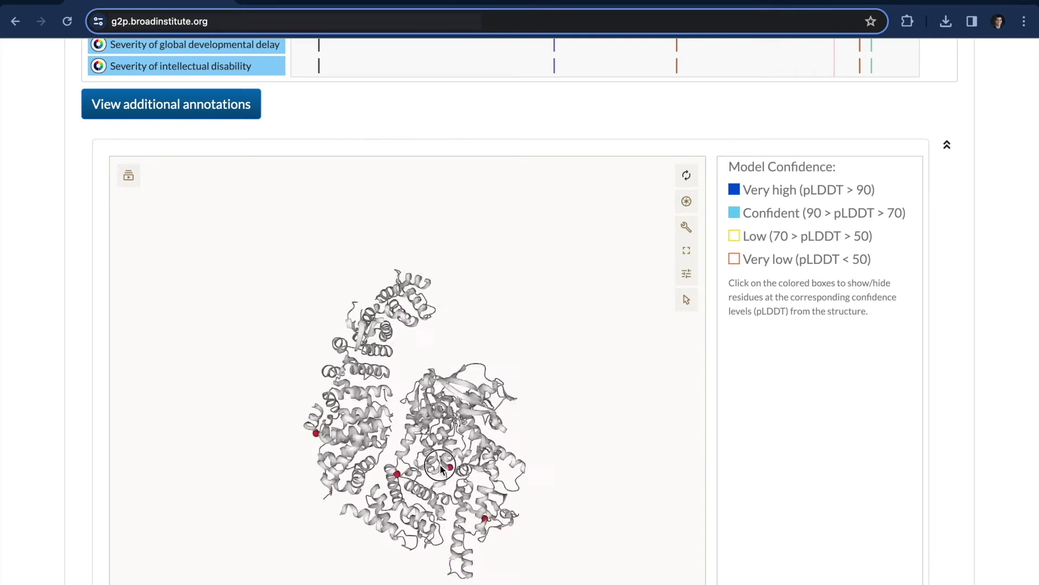
drag(422, 411, 457, 454)
scroll(631, 121, up, 5)
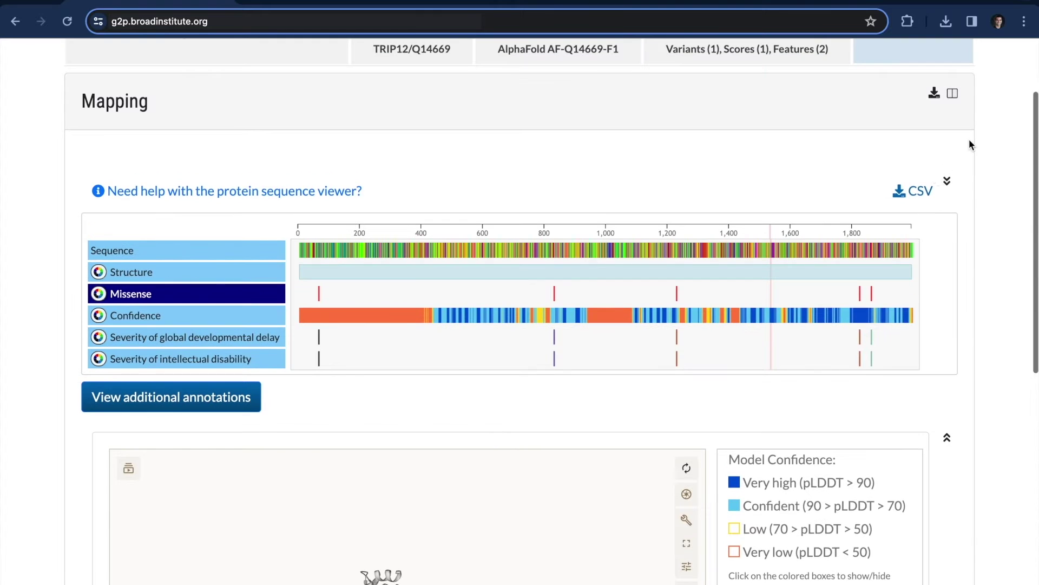
click(234, 398)
Add the HGMD missense variant track and compare variant positions on the structure
scroll(182, 336, down, 2)
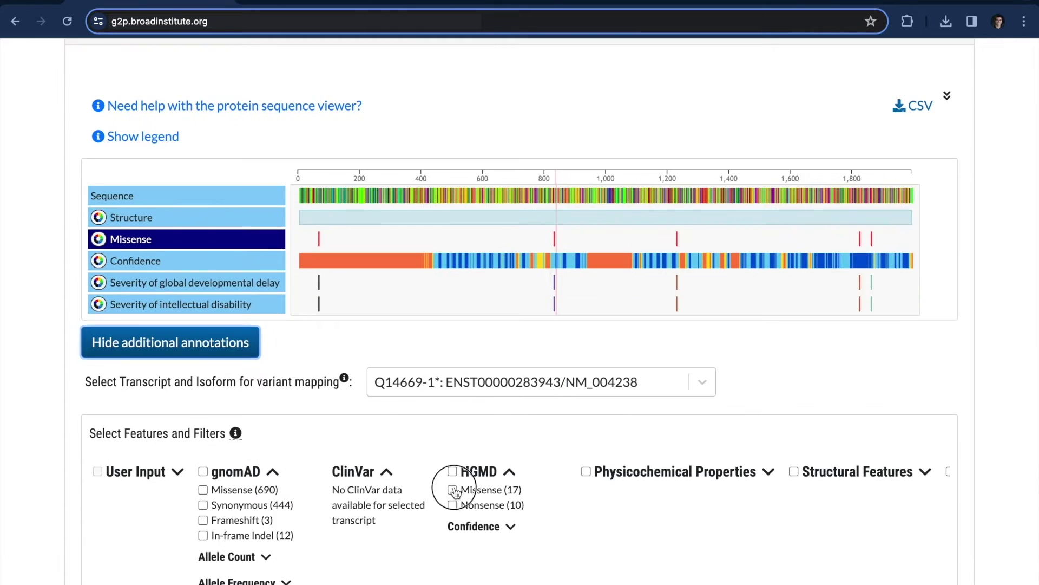
click(181, 334)
click(214, 262)
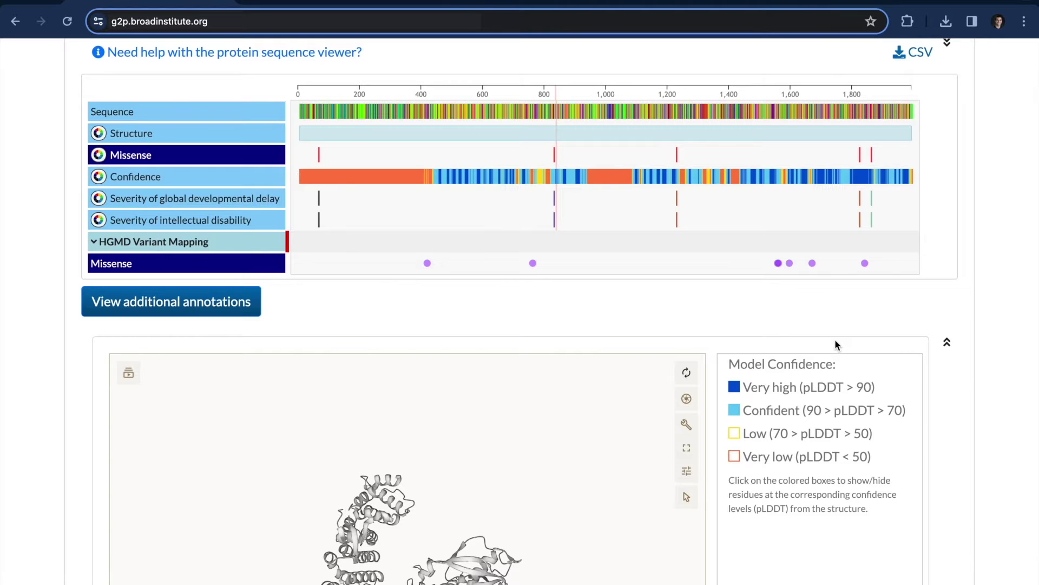
scroll(835, 344, down, 7)
scroll(835, 345, up, 2)
drag(346, 347, 436, 391)
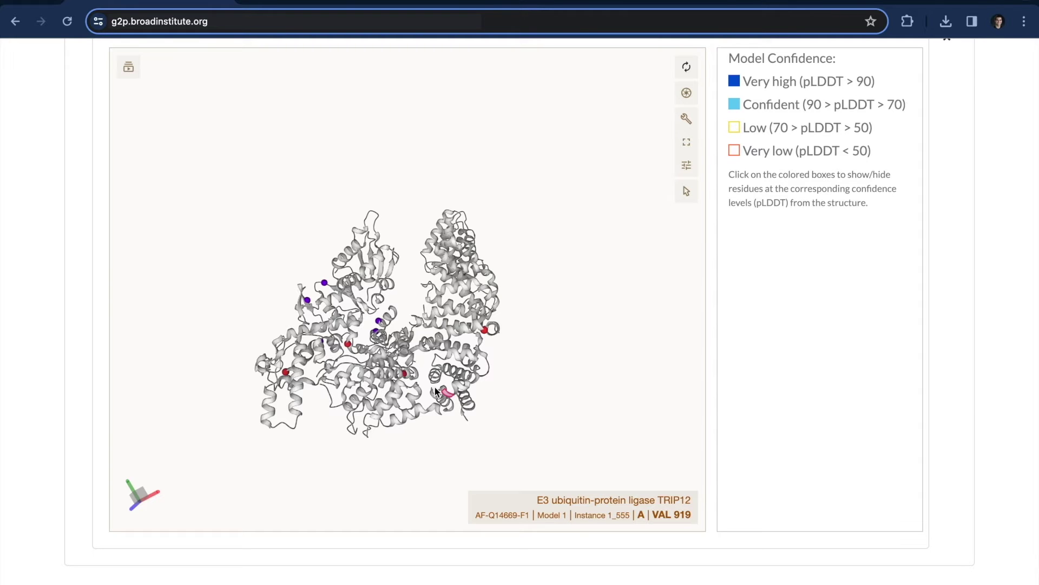
Return to the TRIP12 interactive mapping and reveal its feature and filter options
scroll(950, 298, up, 10)
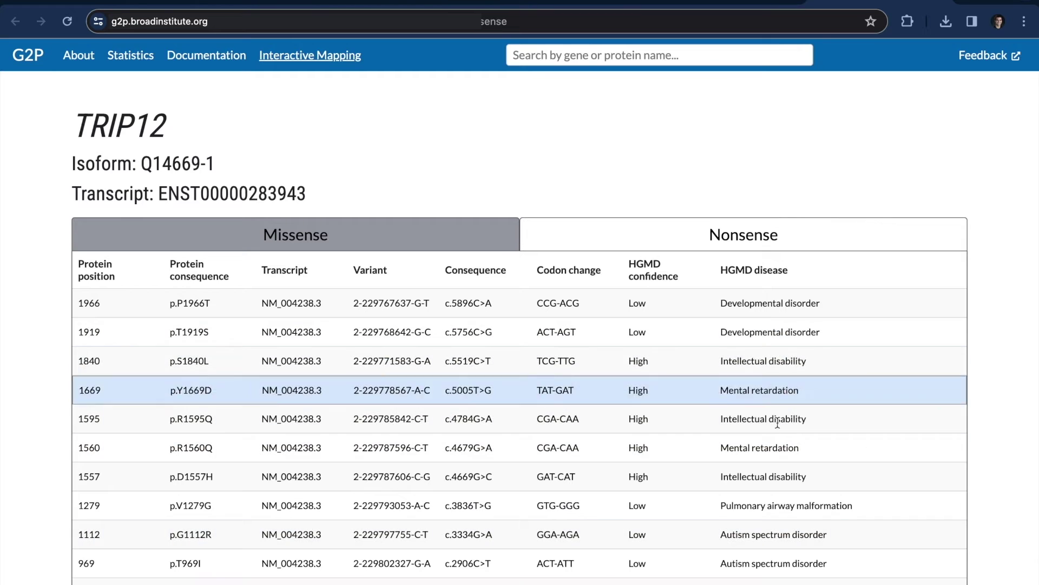
click(155, 3)
scroll(65, 378, down, 3)
click(162, 357)
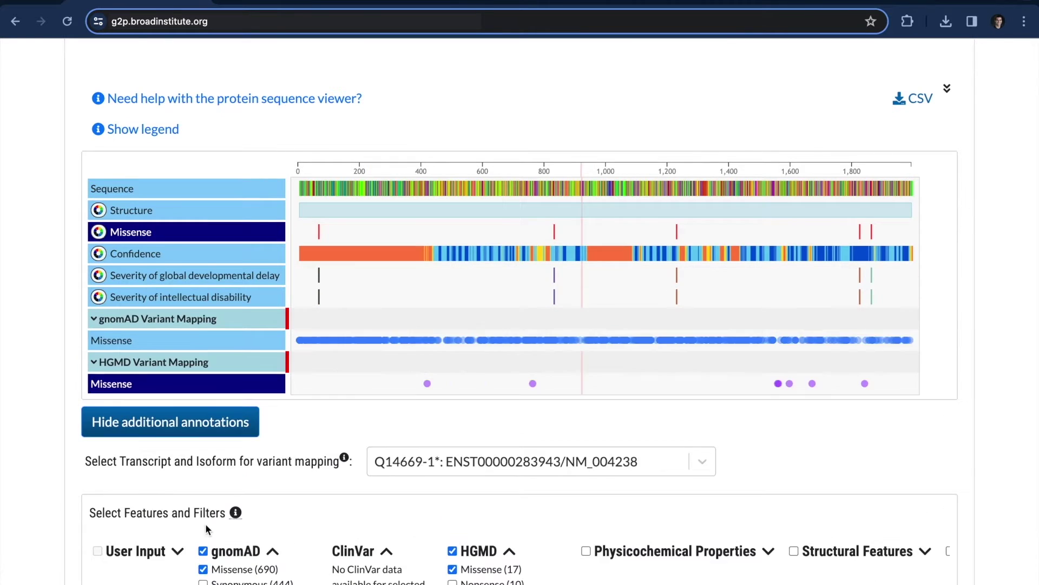
Filter gnomAD variants by allele count and show gnomAD missense variants on the structure
scroll(206, 529, down, 2)
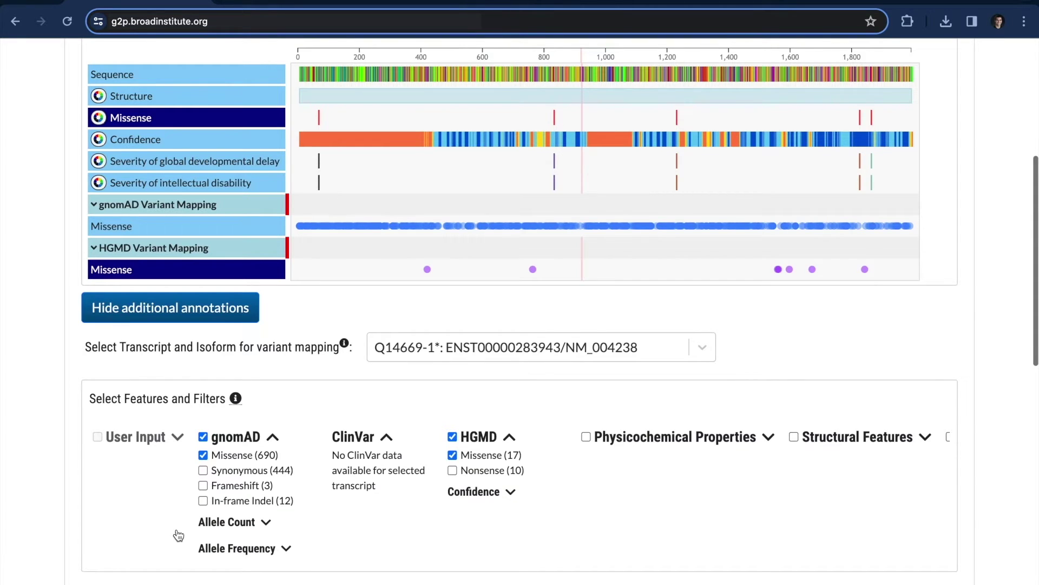
scroll(179, 536, down, 1)
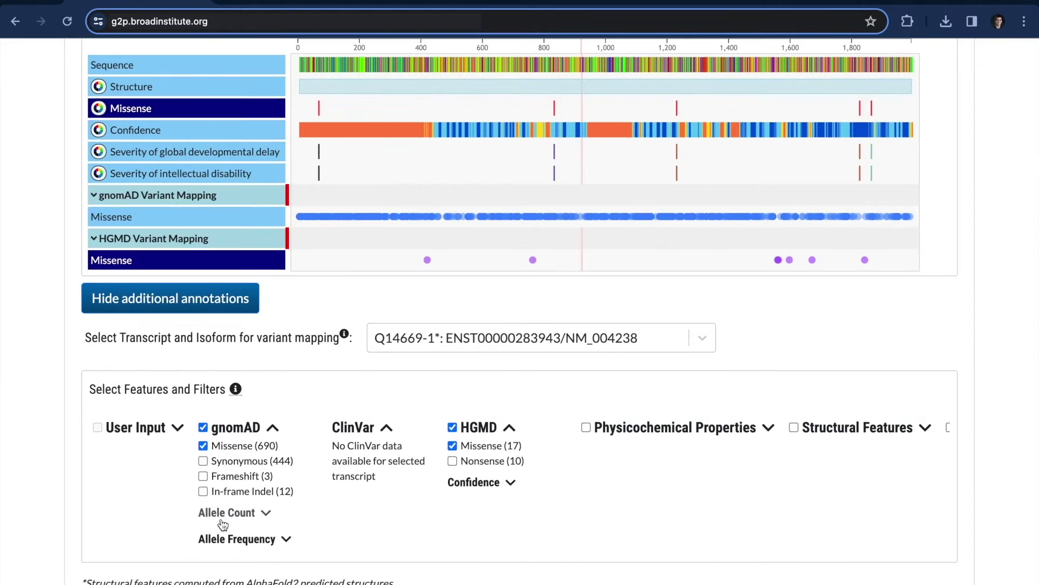
click(226, 512)
click(204, 559)
click(196, 302)
click(188, 219)
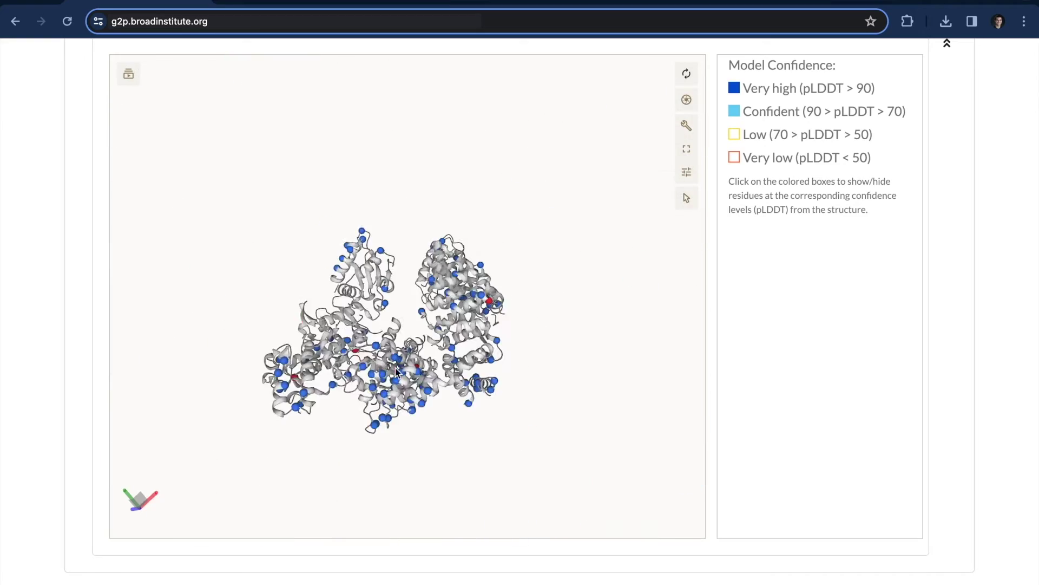
Colour the structure by severity of global developmental delay
scroll(340, 481, up, 5)
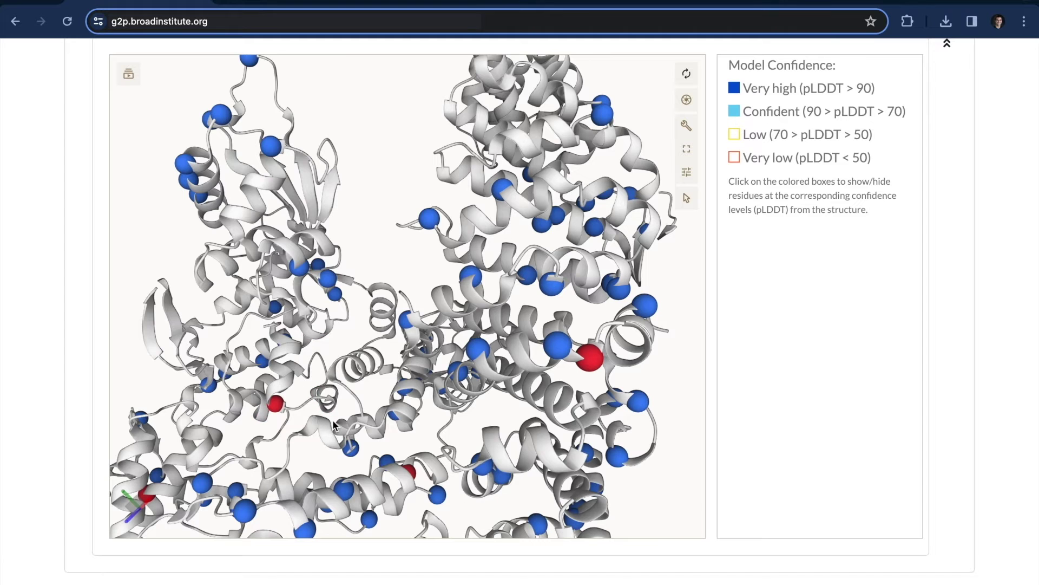
scroll(333, 425, down, 5)
scroll(335, 424, up, 2)
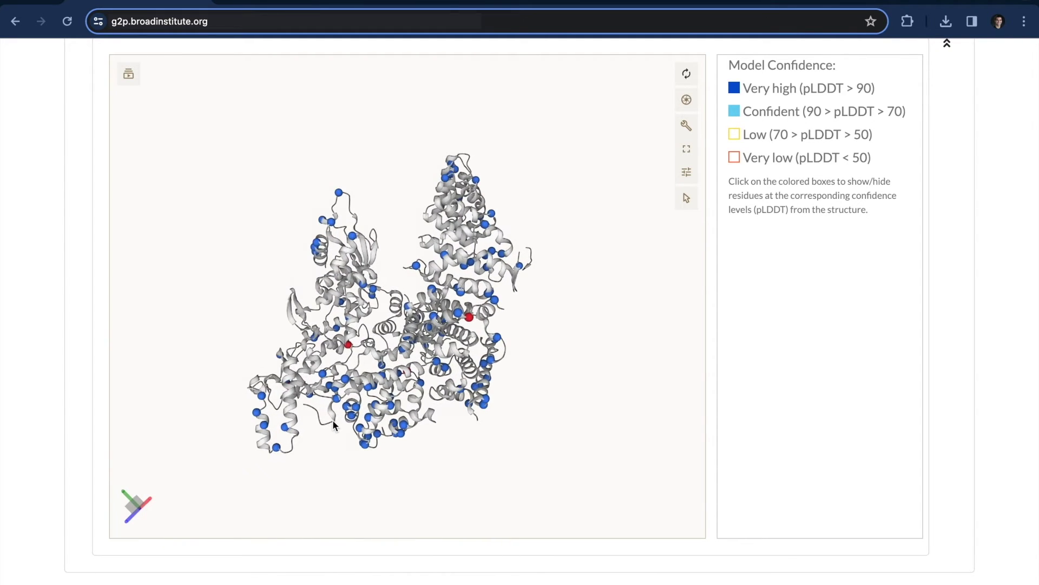
mouse_move(355, 411)
mouse_down()
mouse_move(381, 415)
mouse_move(375, 408)
mouse_up()
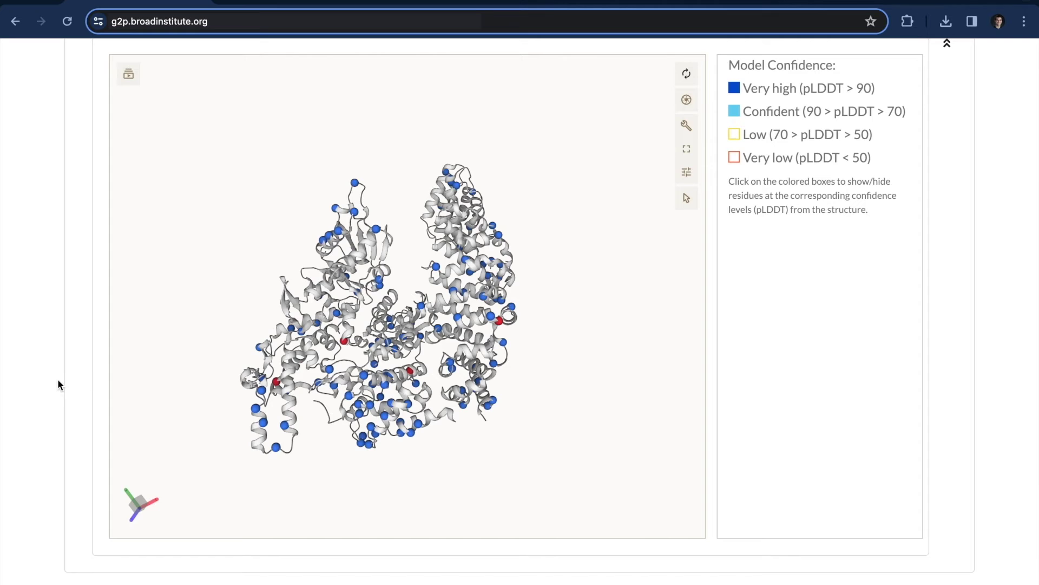
scroll(57, 379, up, 8)
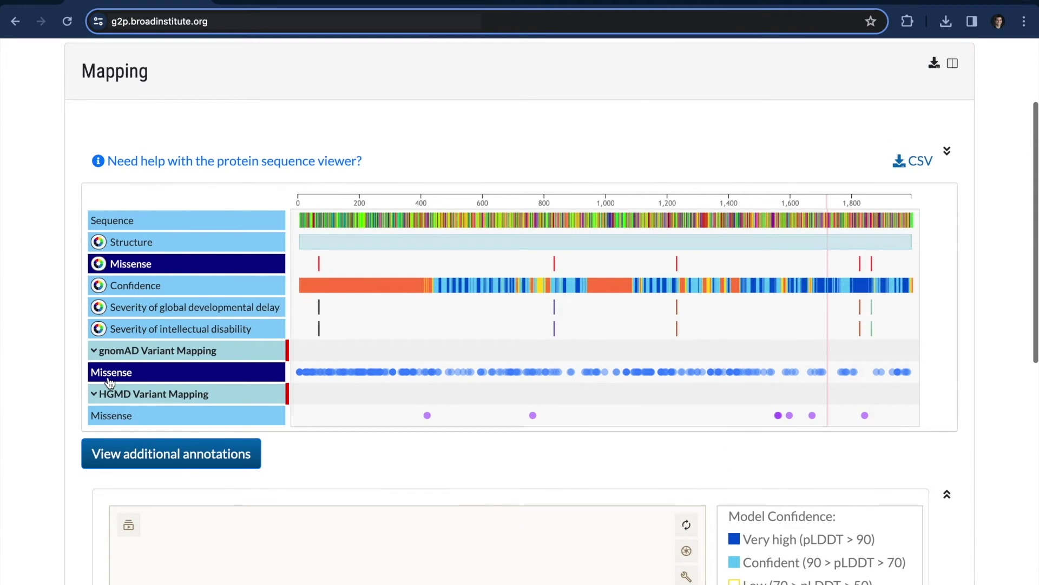
click(124, 313)
scroll(36, 426, down, 1)
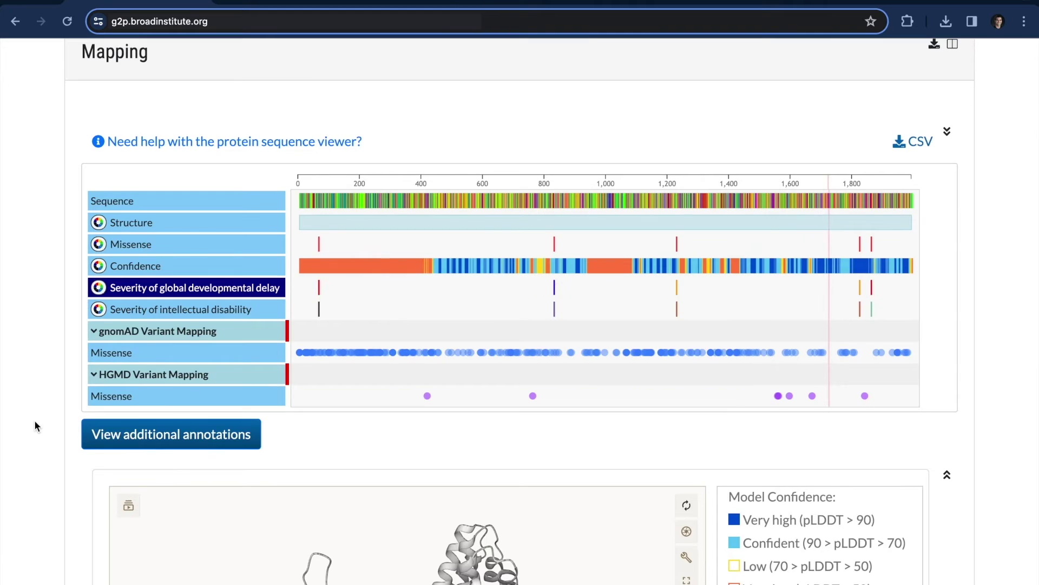
Add the UniProt Sequence Features Domain (2) track to the mapping
click(113, 434)
scroll(515, 515, down, 3)
scroll(541, 517, right, 5)
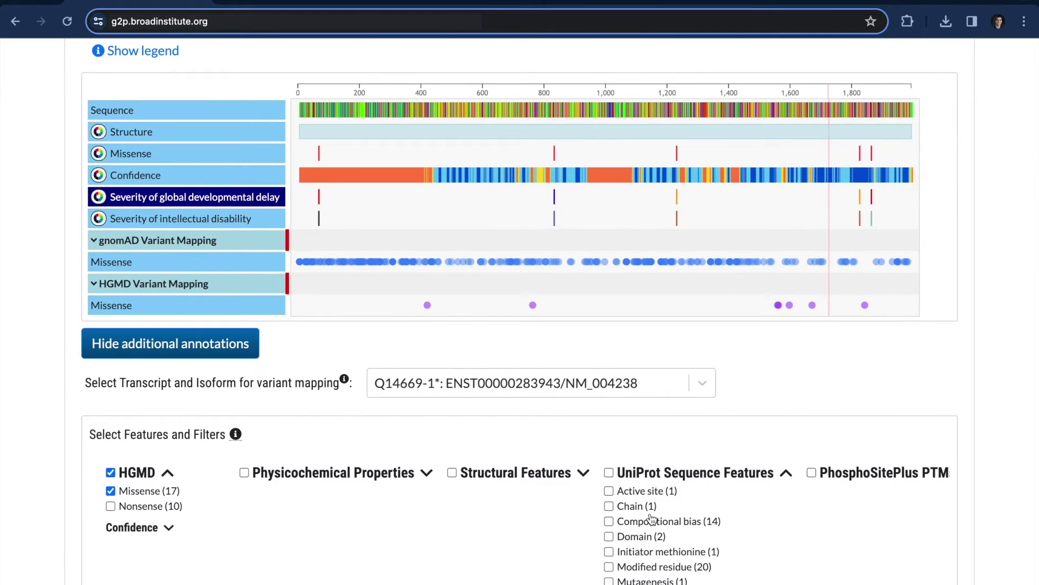
click(609, 536)
scroll(623, 520, down, 4)
click(219, 357)
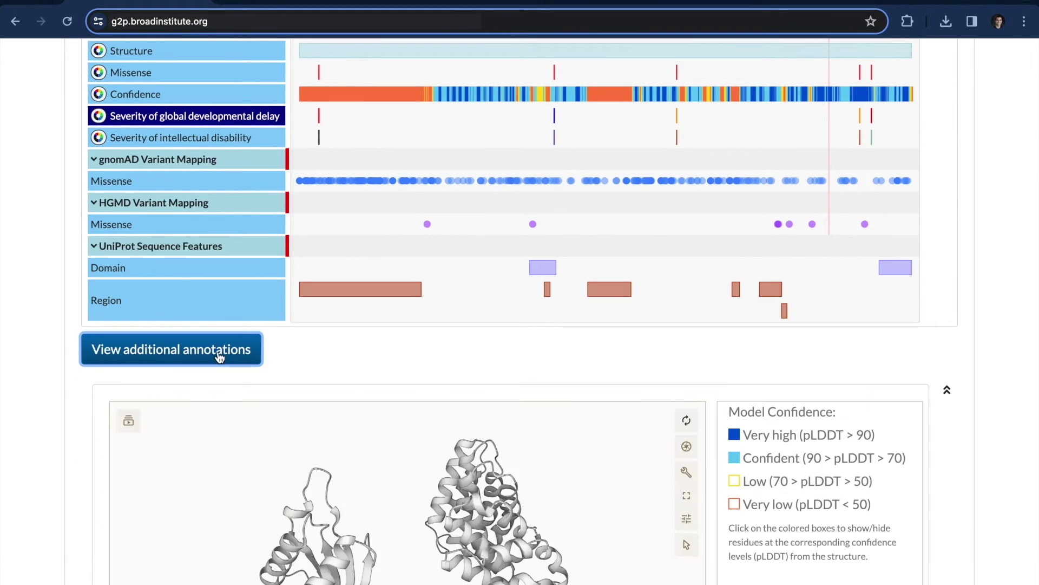
scroll(162, 238, up, 3)
Show the paper's missense variants on the structure and zoom in on the WWE domain (749–836)
click(157, 168)
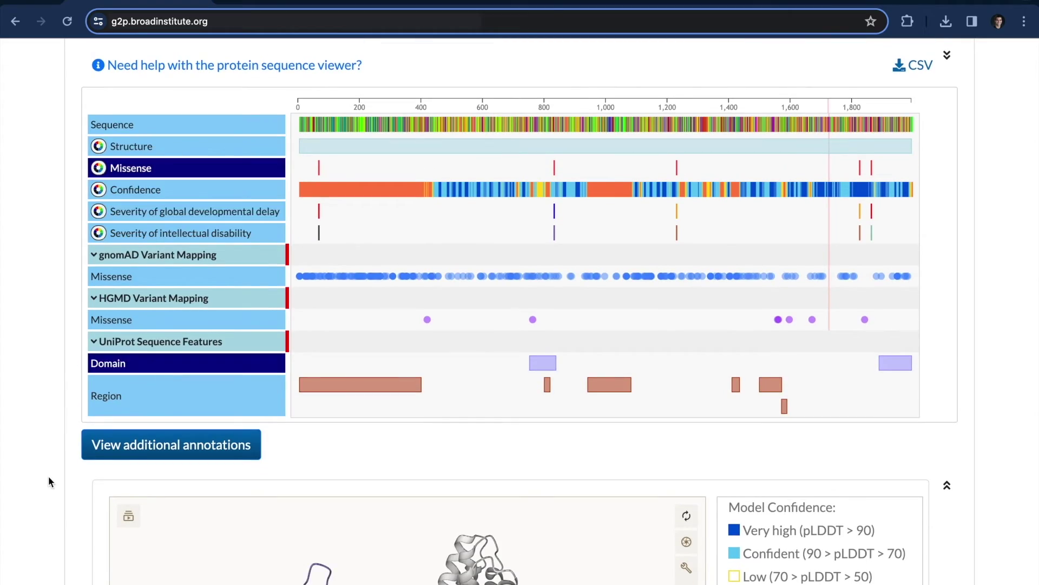
scroll(48, 481, down, 7)
drag(297, 504, 468, 455)
scroll(439, 434, up, 3)
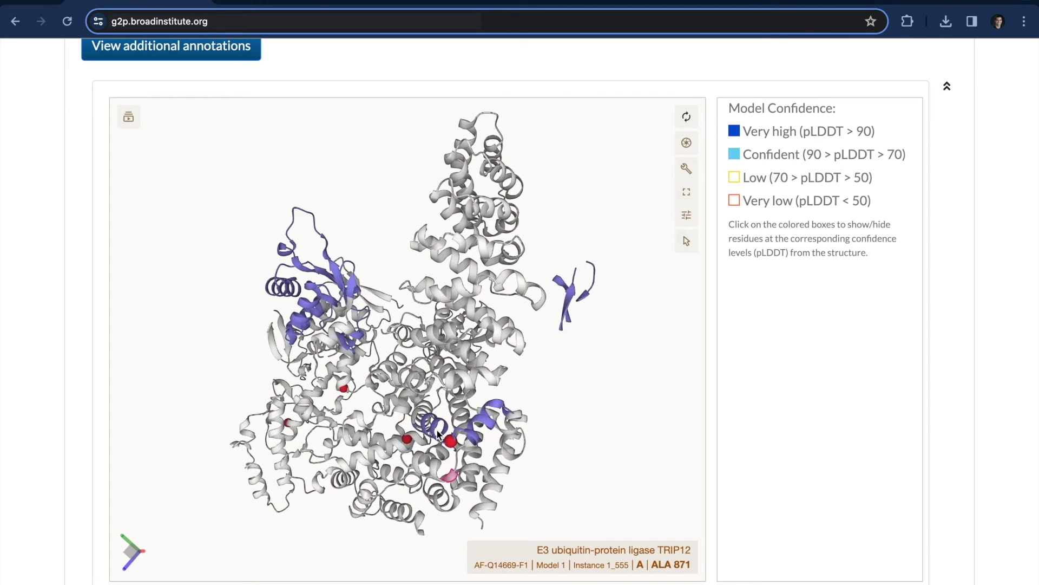
scroll(439, 433, up, 4)
drag(439, 428, 443, 421)
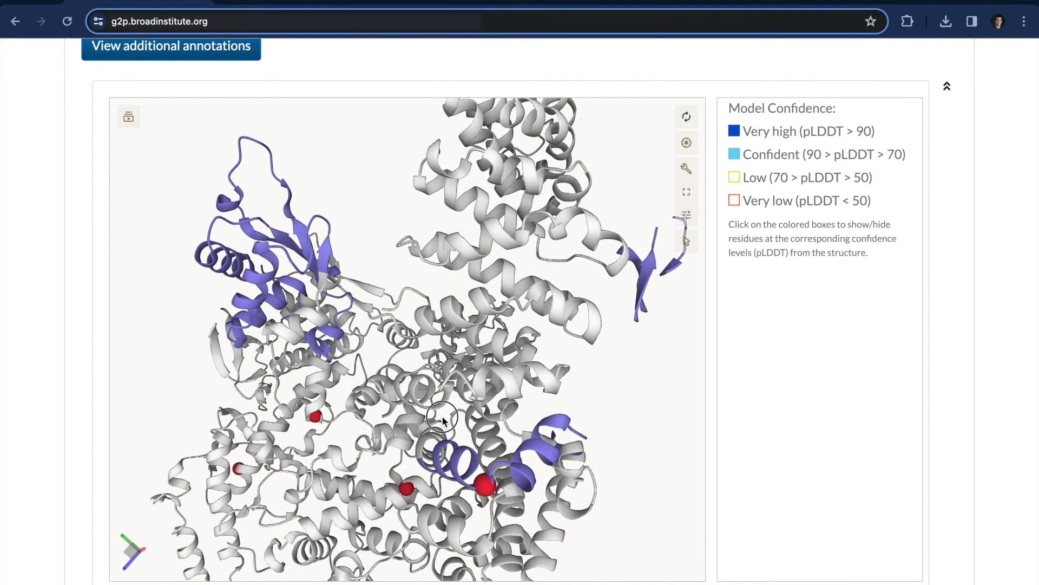
scroll(443, 420, down, 6)
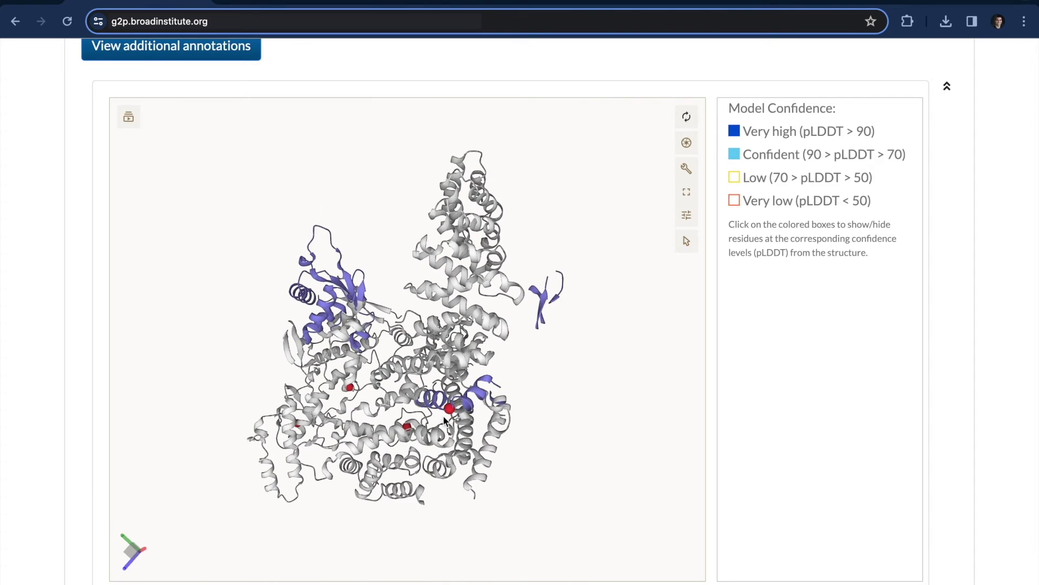
scroll(443, 420, up, 3)
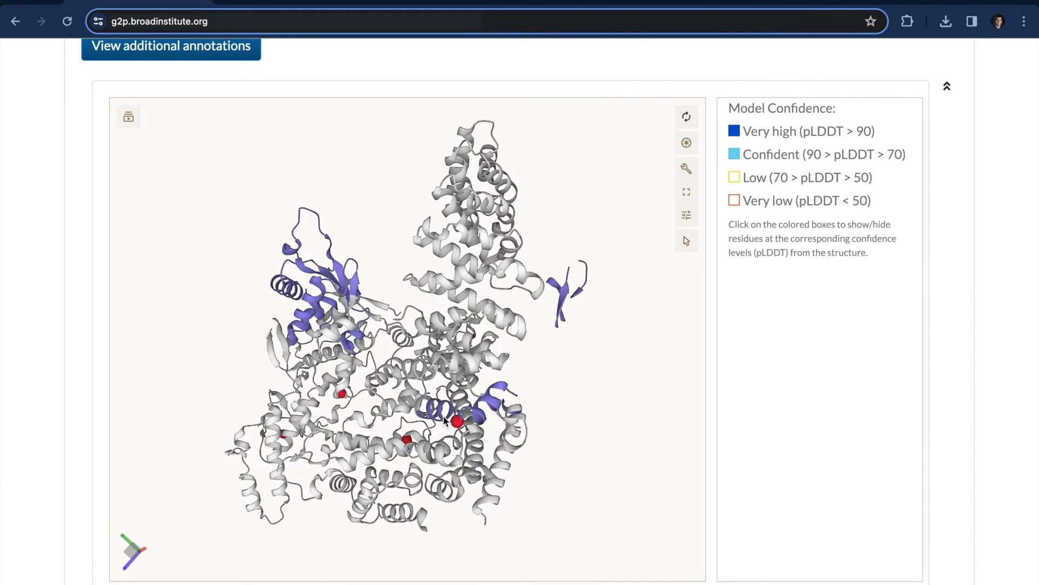
scroll(444, 419, up, 2)
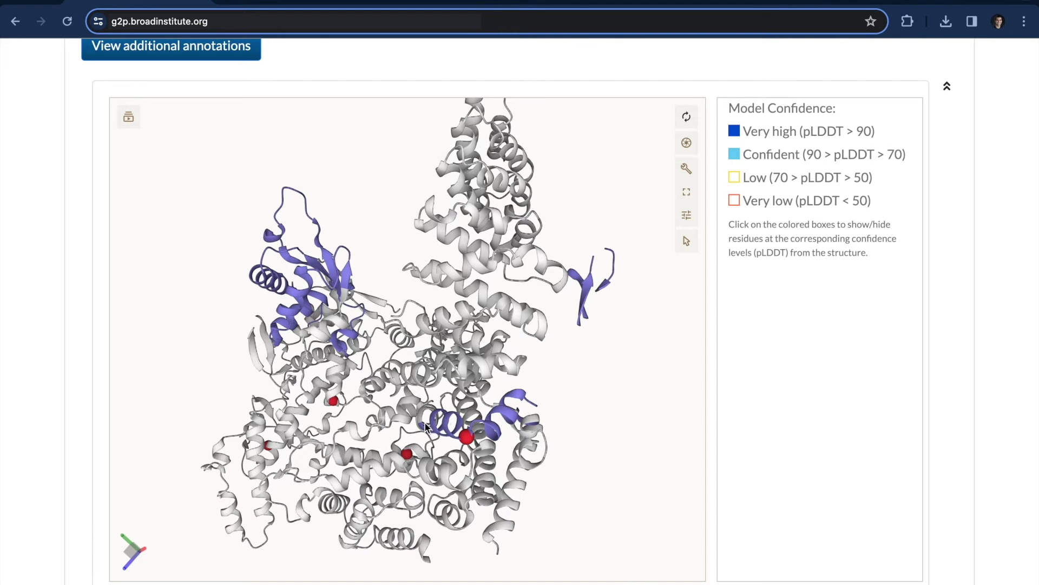
scroll(57, 365, up, 5)
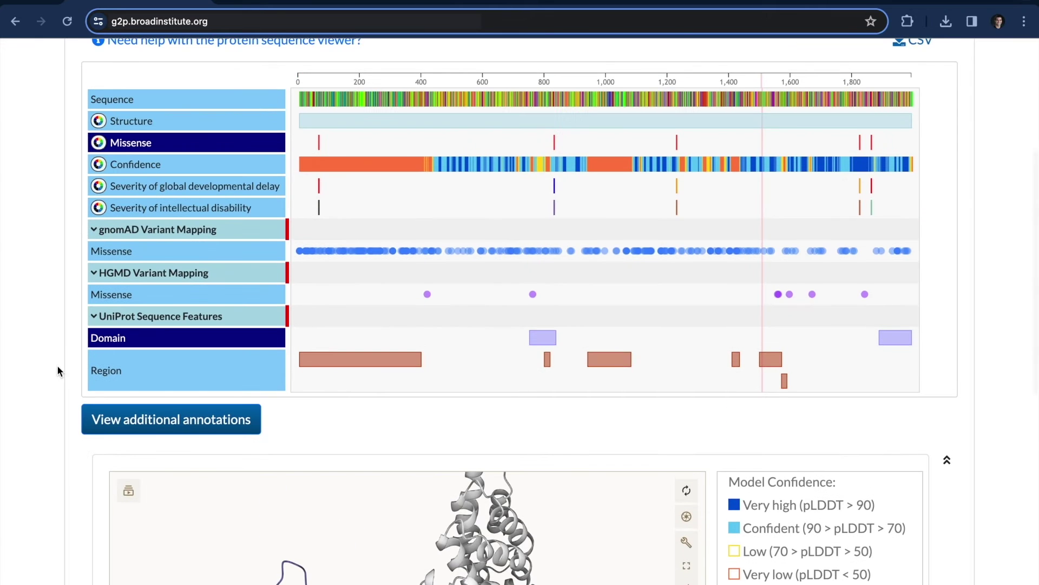
scroll(57, 364, down, 5)
Add the PhosphoSitePlus phosphorylation and ubiquitination PTM tracks to the mapping
mouse_move(542, 91)
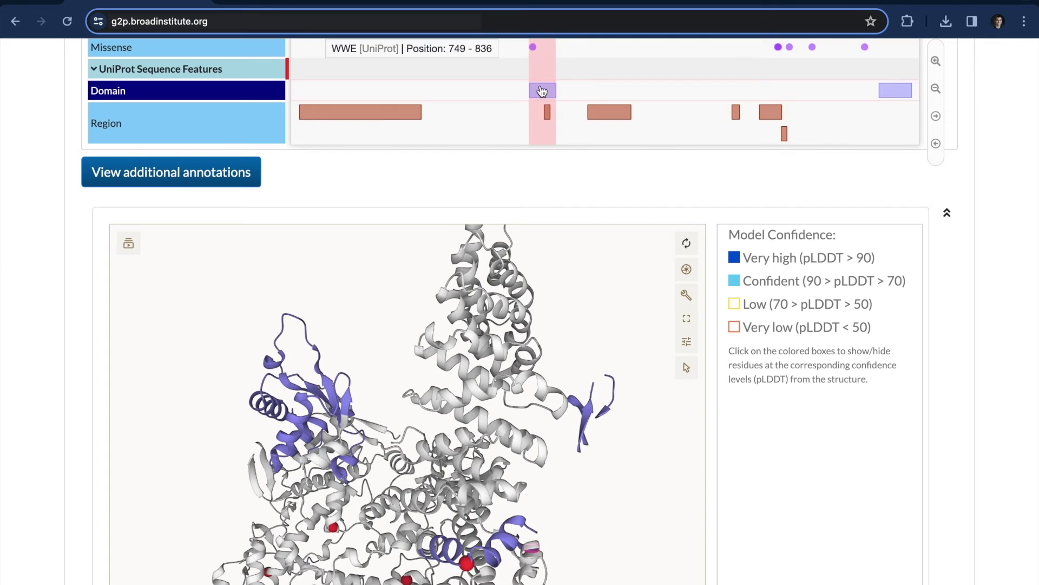
scroll(41, 258, up, 5)
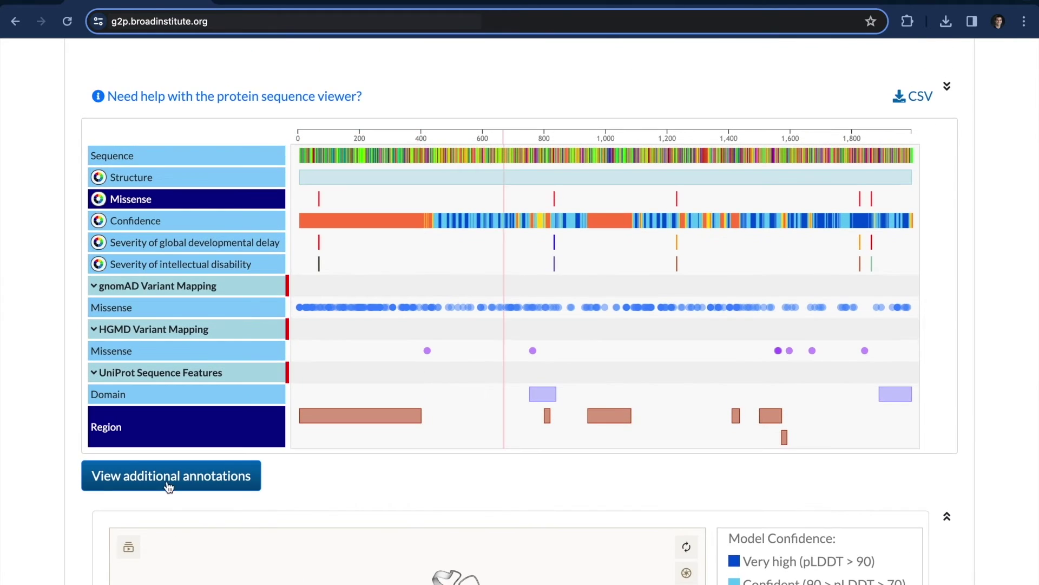
click(104, 479)
scroll(271, 508, down, 3)
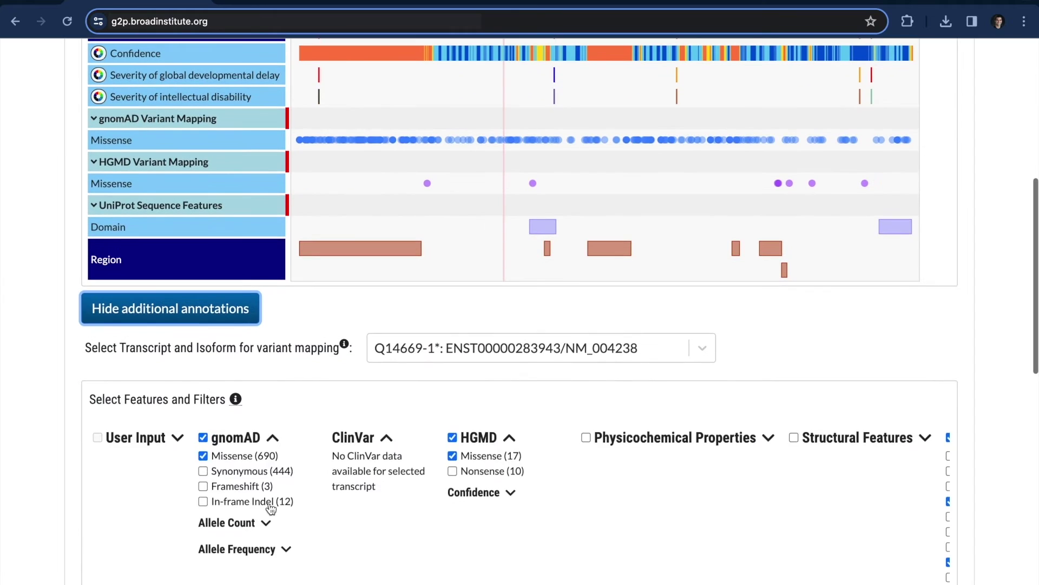
scroll(650, 450, right, 5)
click(866, 441)
click(108, 371)
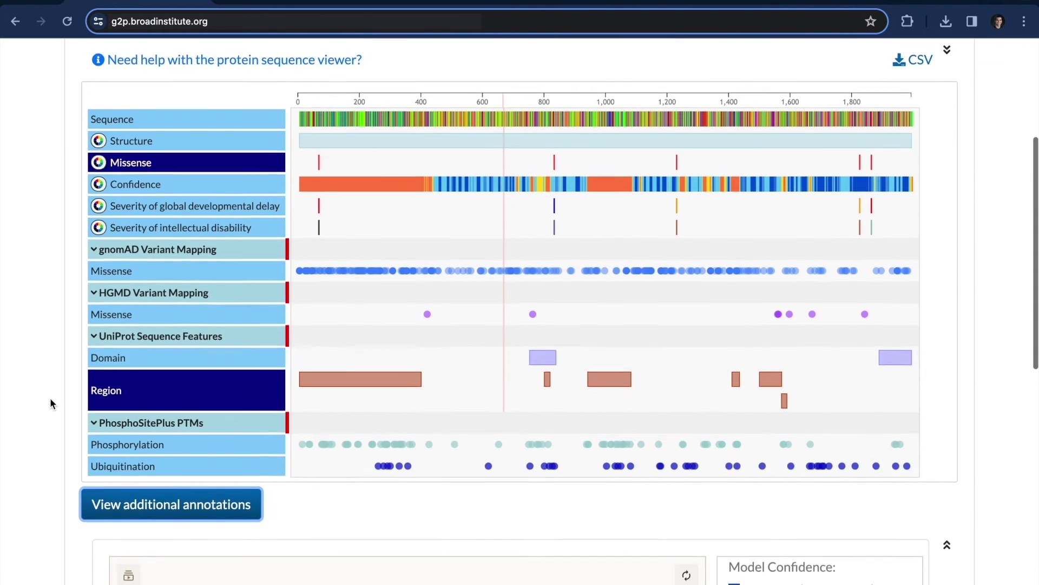
Highlight the ubiquitination sites on the TRIP12 structure and rotate to inspect them
click(156, 486)
scroll(51, 516, down, 8)
drag(360, 448, 476, 292)
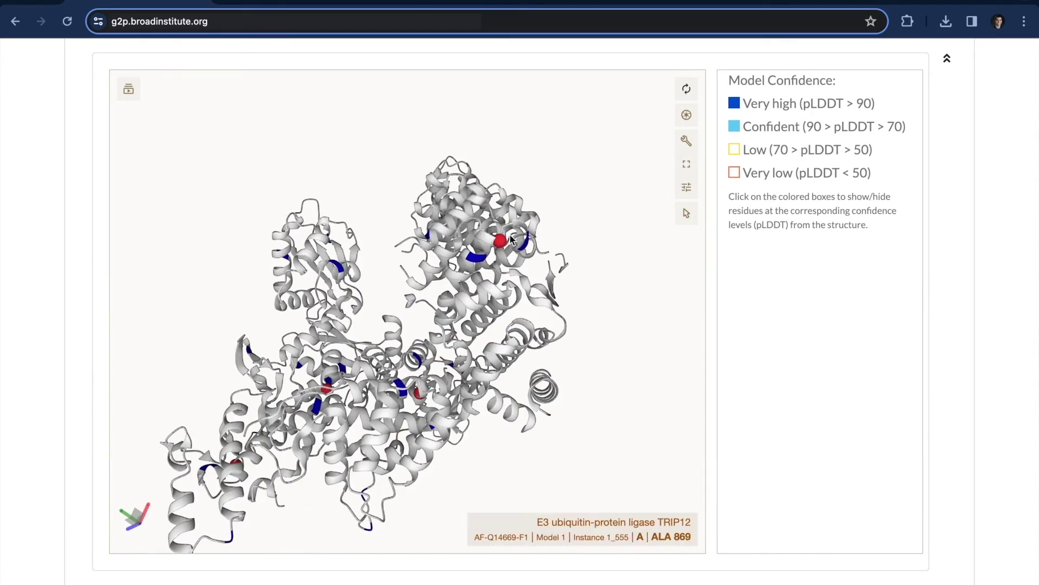
scroll(499, 504, up, 5)
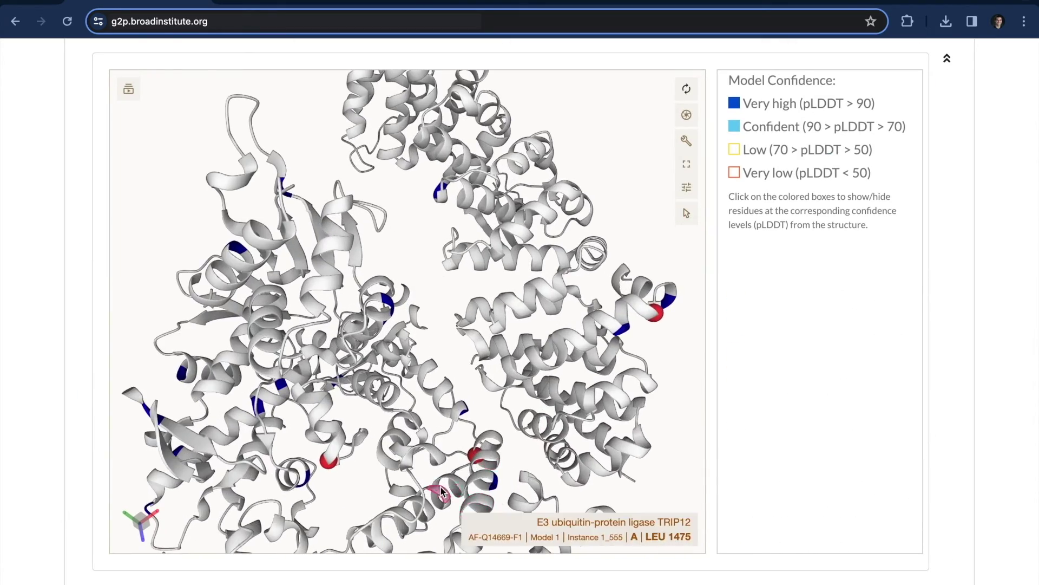
scroll(442, 492, down, 8)
scroll(379, 488, up, 8)
scroll(346, 484, down, 3)
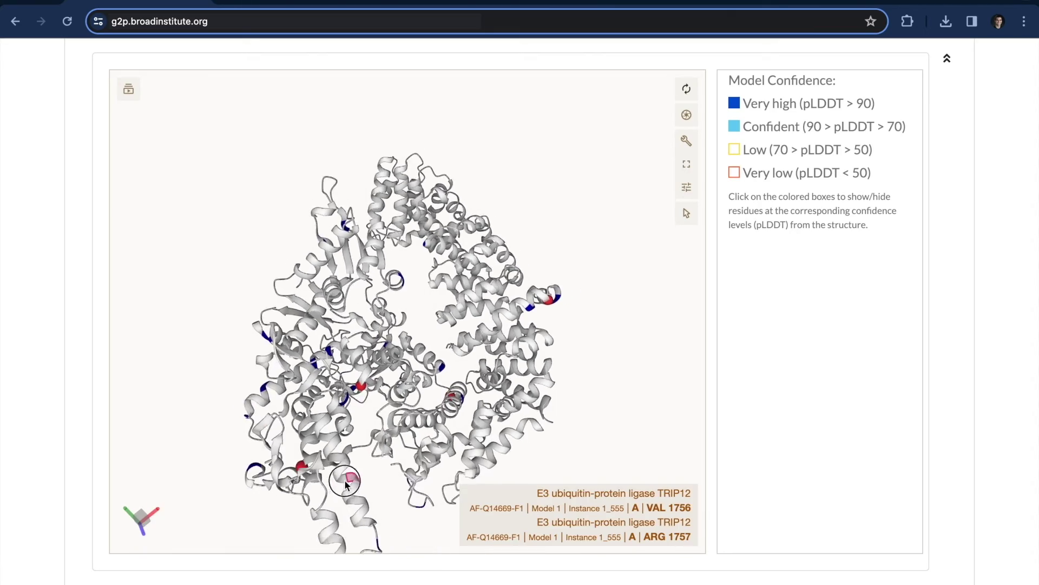
drag(347, 483, 408, 431)
Compare purple HGMD spheres with the red variants and ubiquitination residues on the structure
scroll(80, 349, up, 7)
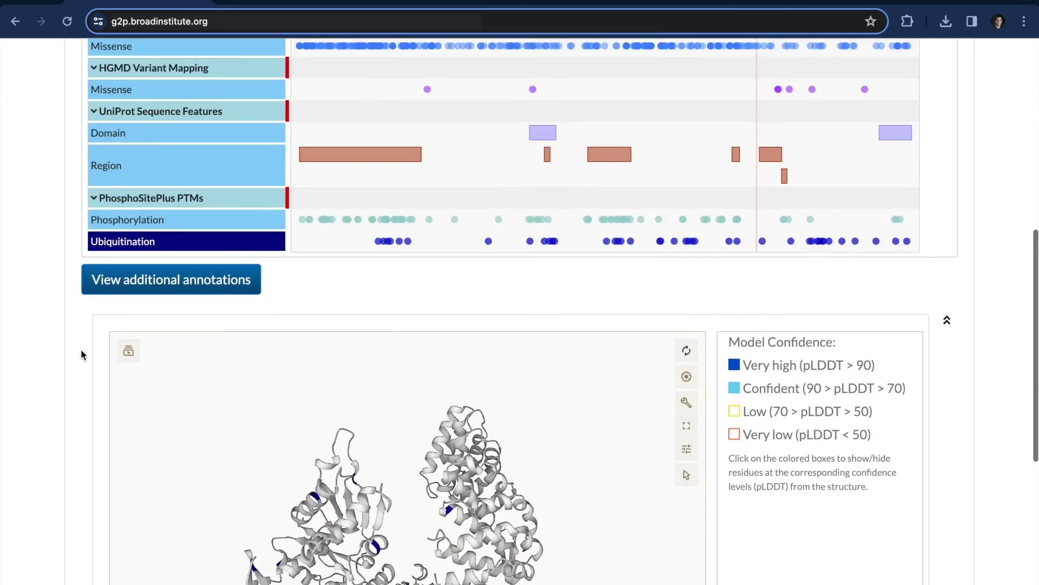
scroll(65, 424, down, 8)
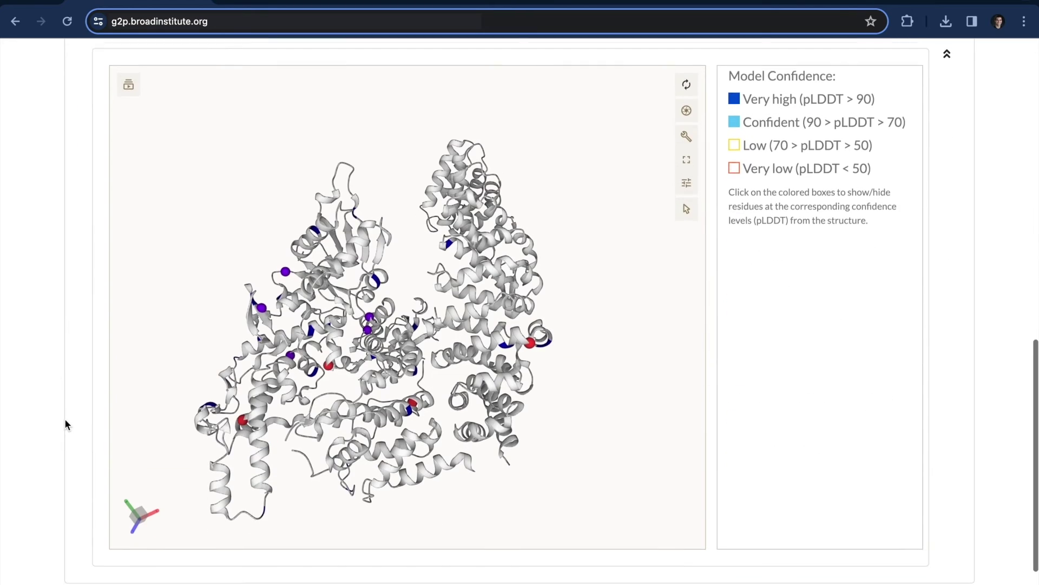
mouse_move(313, 427)
mouse_down()
mouse_move(347, 418)
mouse_move(308, 422)
mouse_up()
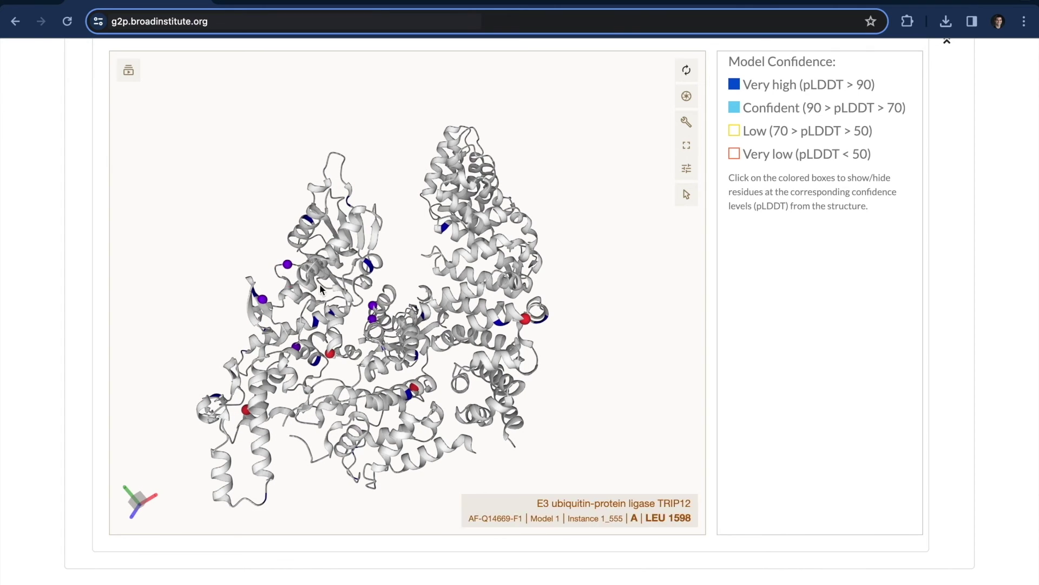